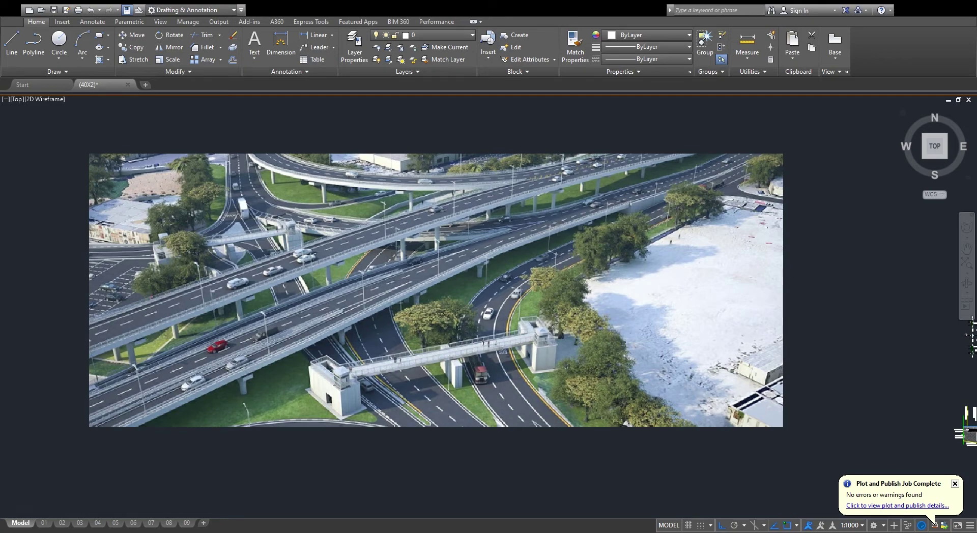
# - Zoom out to the full sheet set, then in on the Bridge Layout Plan's left end
pyautogui.scroll(2, 561, 229)
pyautogui.scroll(-7, 560, 296)
pyautogui.scroll(2, 561, 297)
pyautogui.scroll(3, 561, 297)
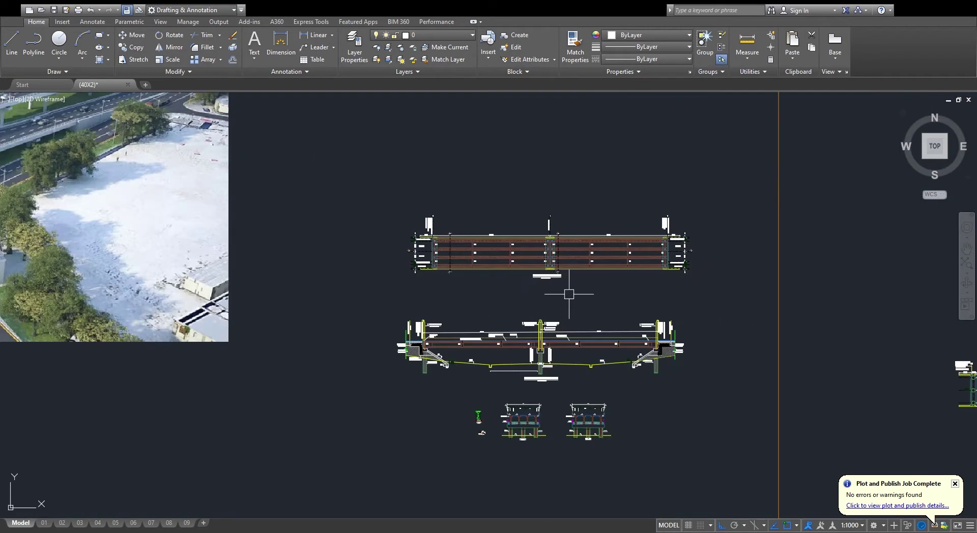
pyautogui.scroll(-3, 563, 275)
pyautogui.scroll(4, 250, 241)
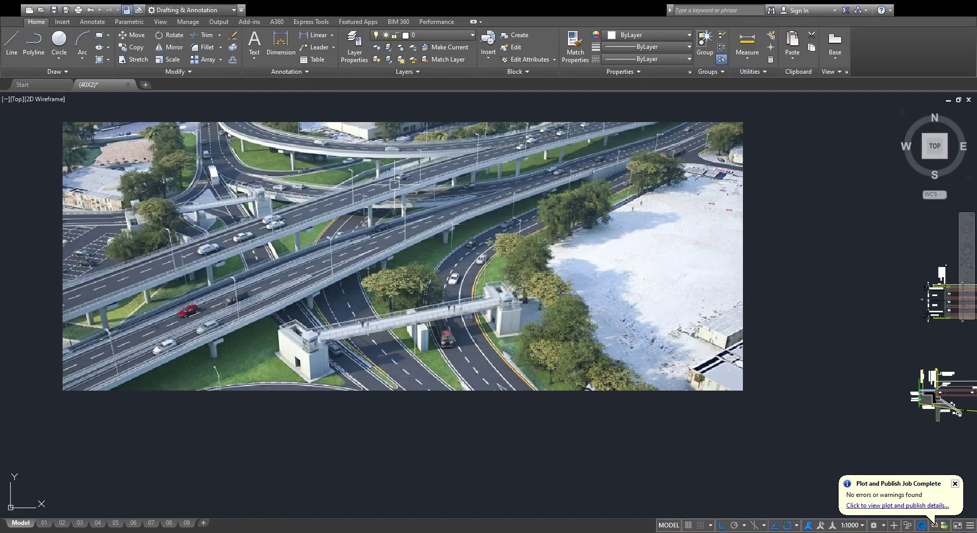
pyautogui.scroll(-4, 394, 186)
pyautogui.scroll(4, 555, 181)
pyautogui.scroll(4, 464, 218)
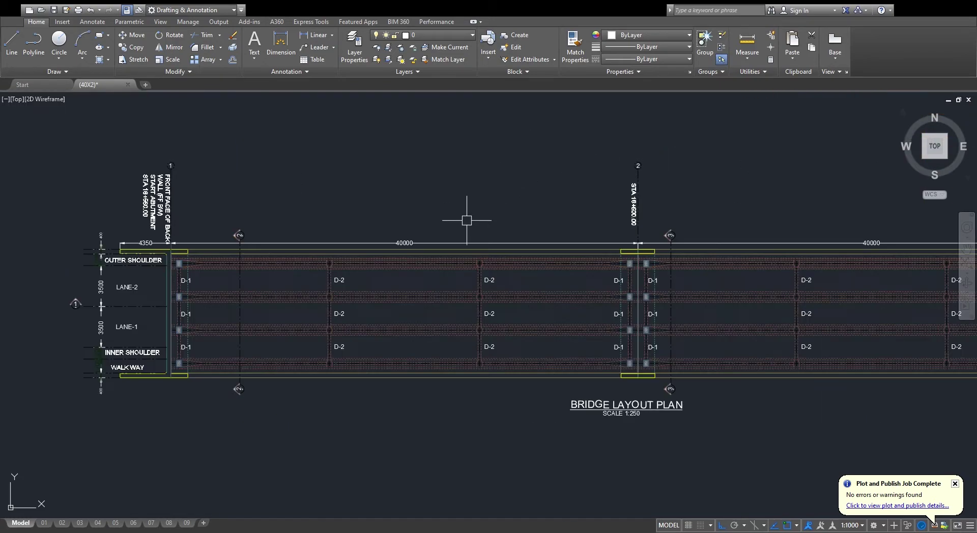
pyautogui.scroll(-2, 753, 246)
pyautogui.scroll(3, 740, 246)
pyautogui.scroll(-5, 740, 246)
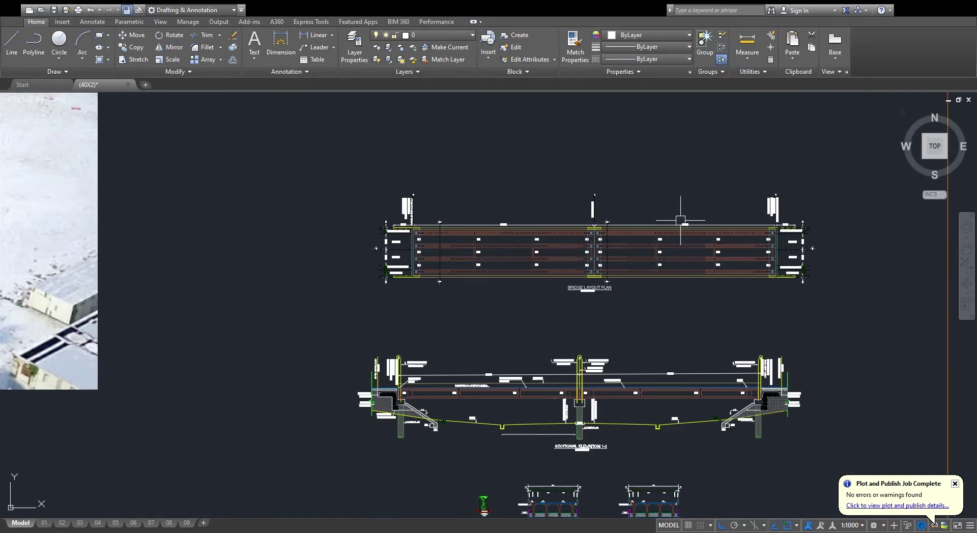
pyautogui.scroll(4, 473, 237)
pyautogui.scroll(-4, 524, 238)
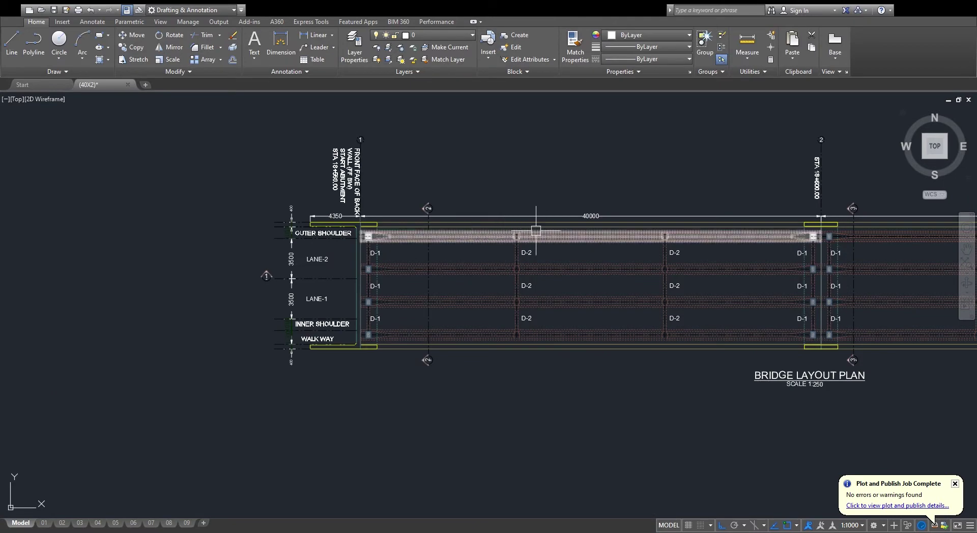
pyautogui.scroll(4, 713, 258)
pyautogui.scroll(-3, 742, 257)
pyautogui.scroll(4, 606, 241)
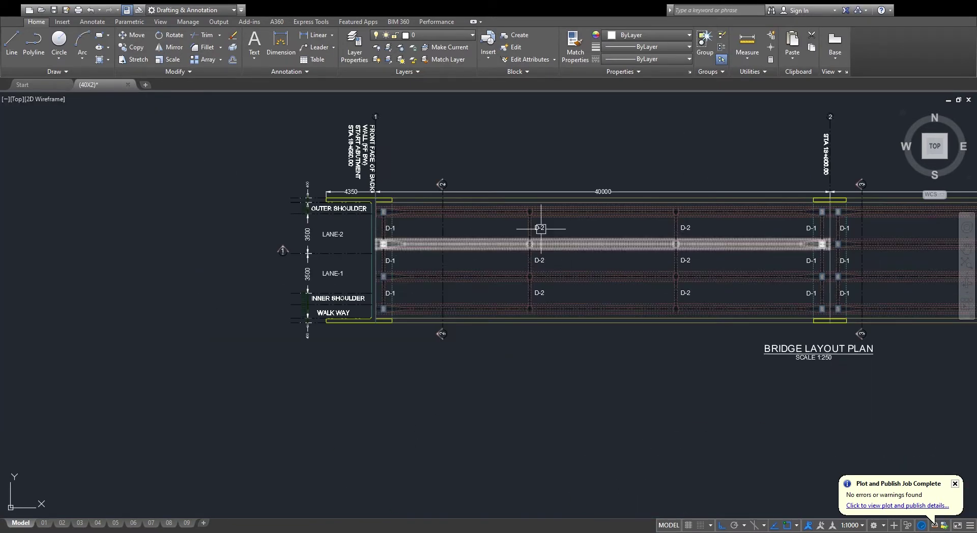
pyautogui.scroll(-4, 604, 197)
pyautogui.scroll(4, 597, 253)
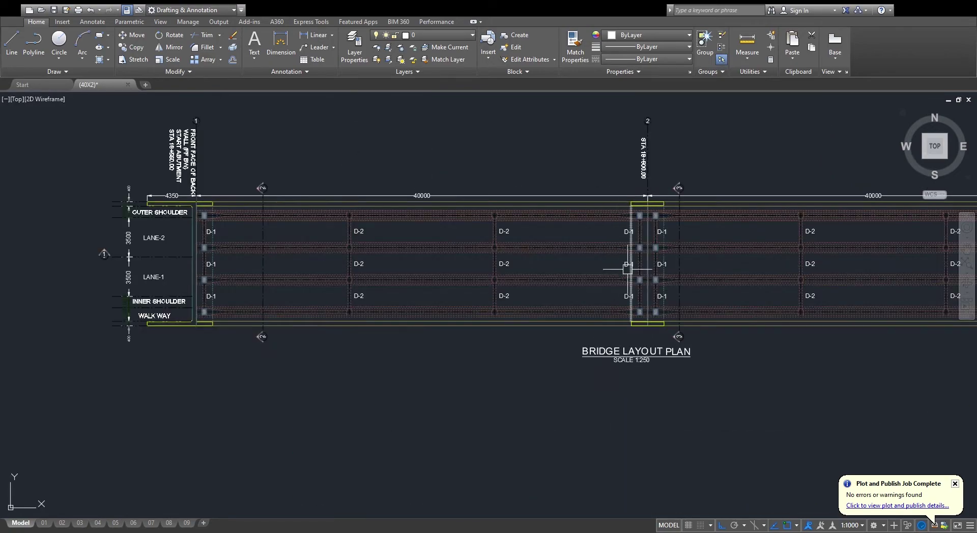
pyautogui.scroll(-3, 407, 239)
pyautogui.scroll(5, 408, 220)
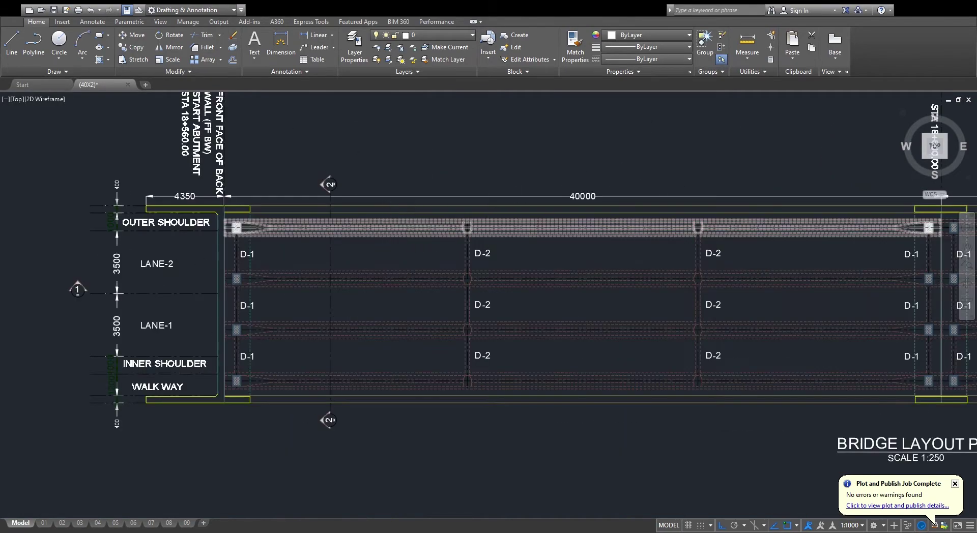
pyautogui.scroll(-3, 396, 224)
pyautogui.scroll(3, 410, 214)
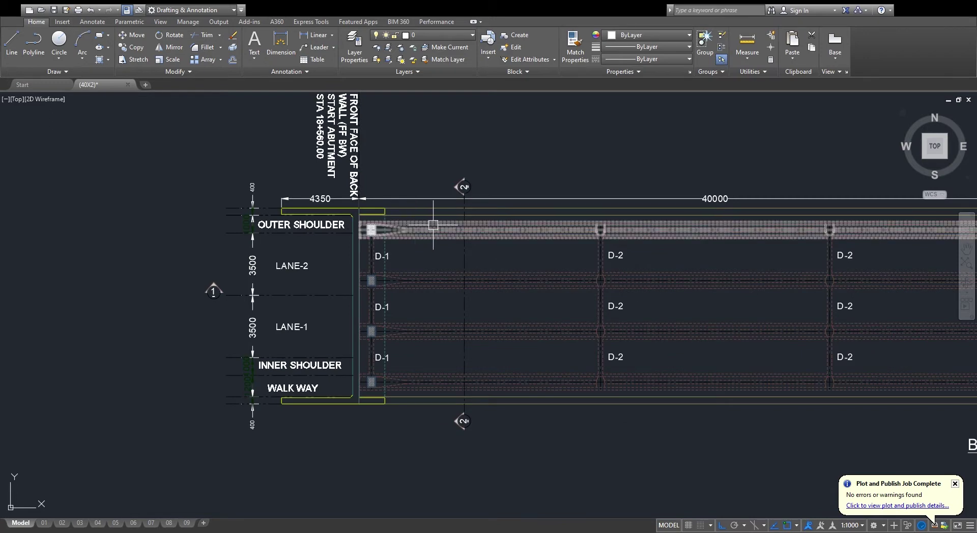
pyautogui.scroll(-3, 458, 224)
pyautogui.scroll(6, 409, 204)
pyautogui.scroll(-4, 409, 203)
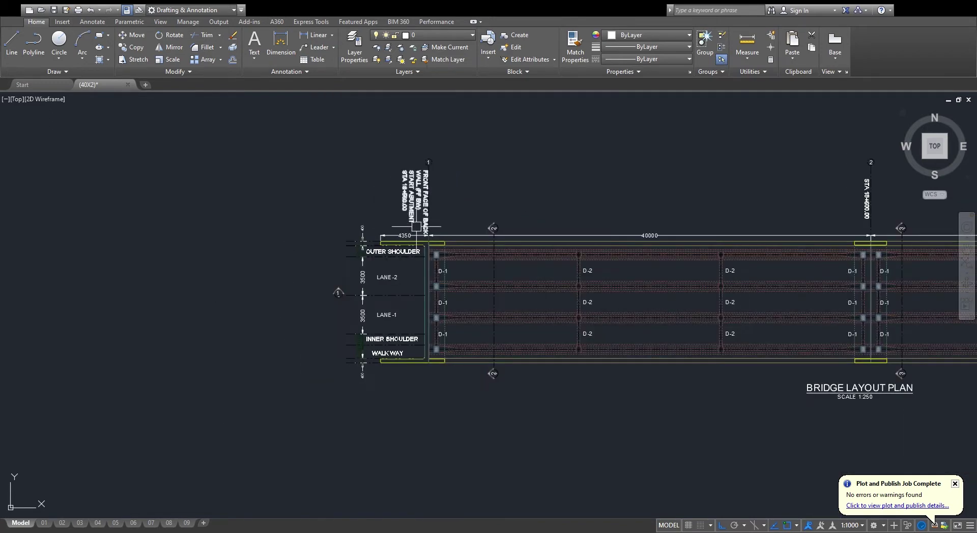
pyautogui.scroll(4, 487, 259)
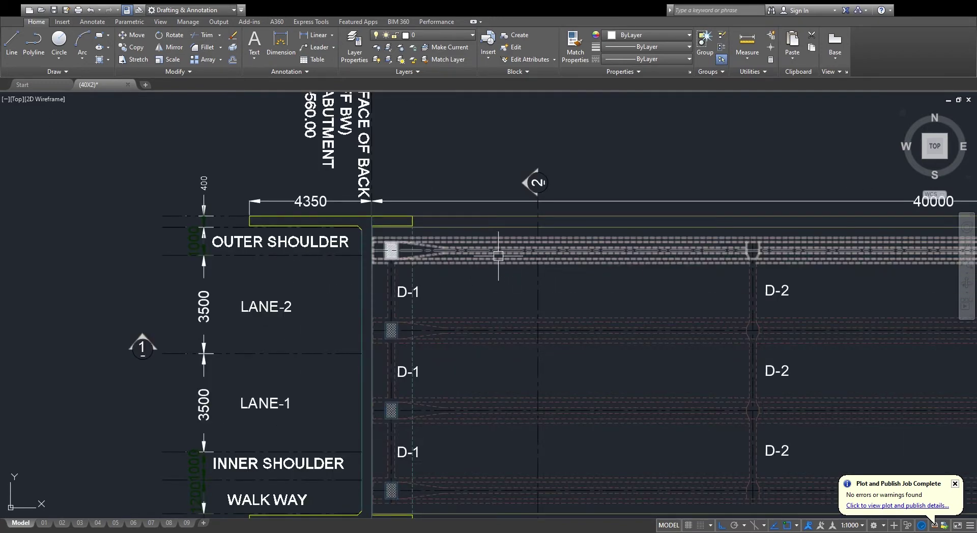
pyautogui.scroll(-4, 476, 261)
pyautogui.scroll(4, 517, 251)
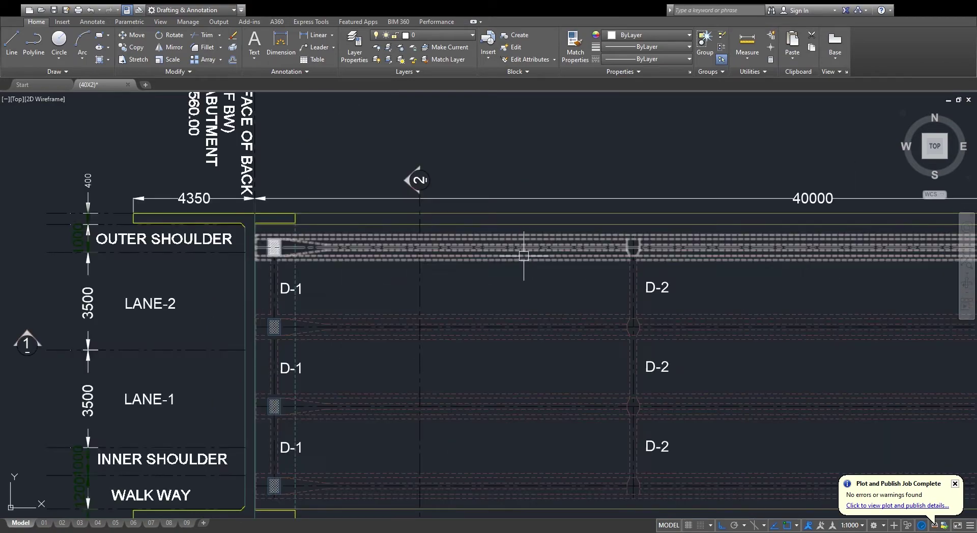
pyautogui.scroll(-6, 524, 257)
pyautogui.scroll(6, 504, 224)
pyautogui.scroll(-4, 617, 211)
pyautogui.scroll(-2, 616, 211)
pyautogui.scroll(5, 528, 210)
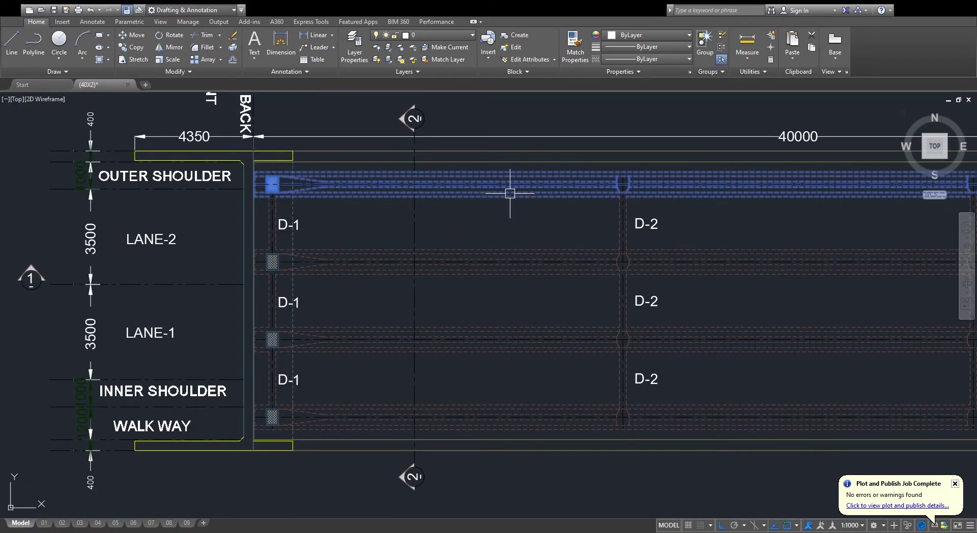
# - Select the second, third and walkway girder rows of the first span, then clear the selection
pyautogui.click(506, 262)
pyautogui.click(506, 339)
pyautogui.click(509, 410)
pyautogui.scroll(-5, 506, 333)
pyautogui.scroll(5, 491, 261)
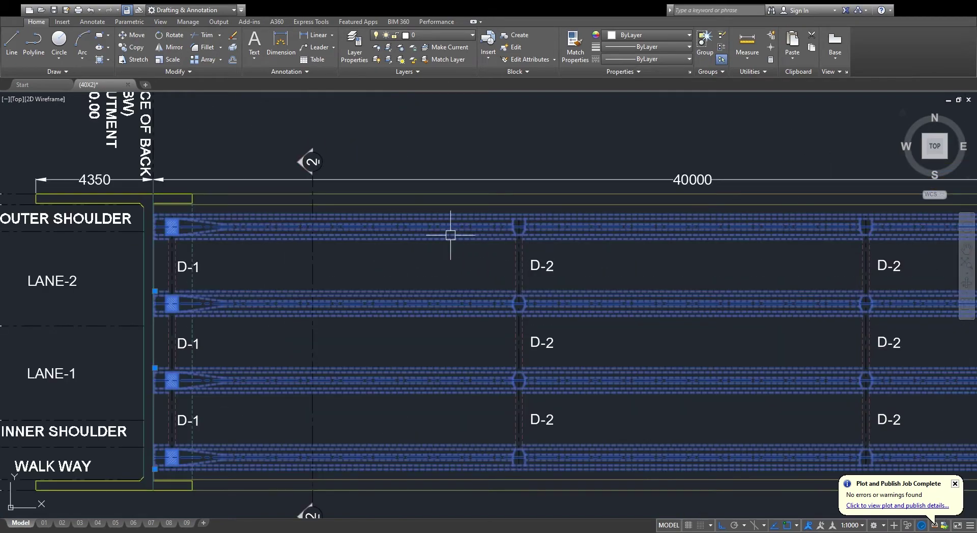
pyautogui.scroll(-5, 450, 235)
pyautogui.scroll(3, 578, 251)
pyautogui.scroll(-4, 573, 237)
pyautogui.press('Escape')
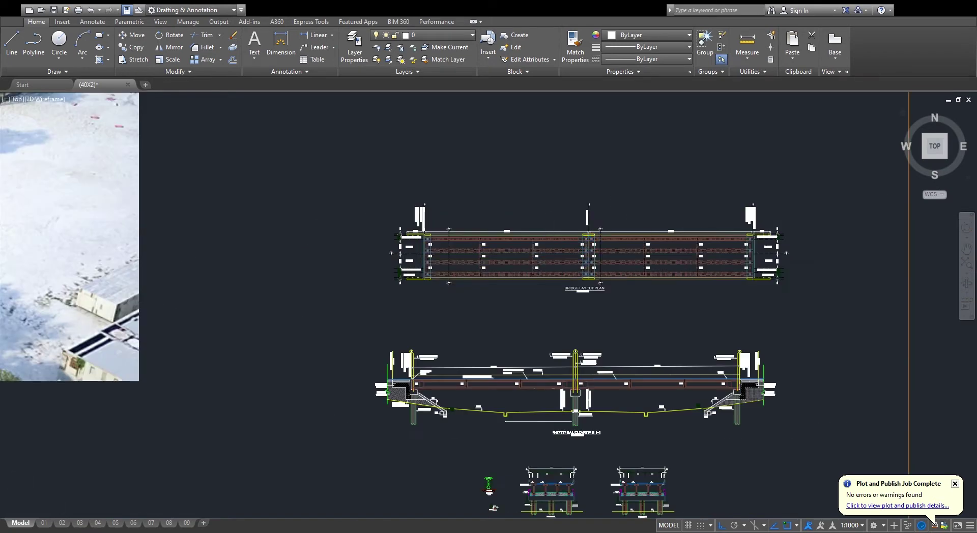
# - Select all four girder rows of the second span, then clear the selection
pyautogui.scroll(5, 600, 255)
pyautogui.click(626, 254)
pyautogui.click(624, 300)
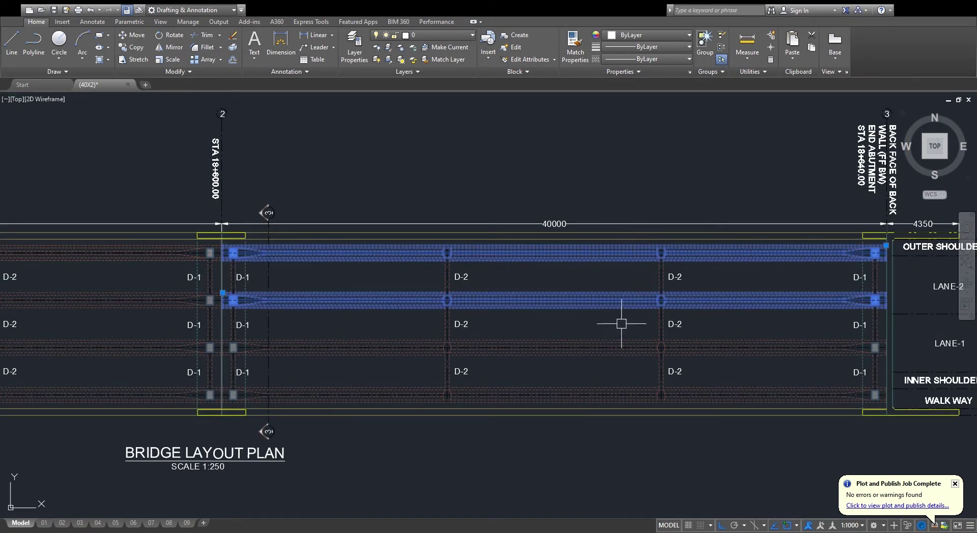
pyautogui.click(621, 346)
pyautogui.click(621, 393)
pyautogui.scroll(-2, 710, 270)
pyautogui.press('Escape')
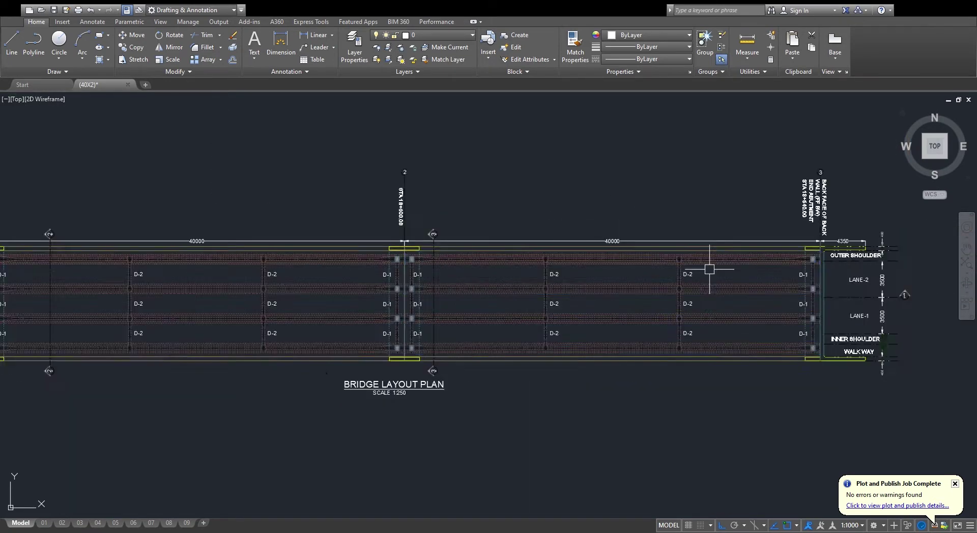
pyautogui.scroll(-2, 709, 269)
# - Zoom out to the full layout plan and back in on the D-1 diaphragms at the left abutment
pyautogui.scroll(6, 255, 270)
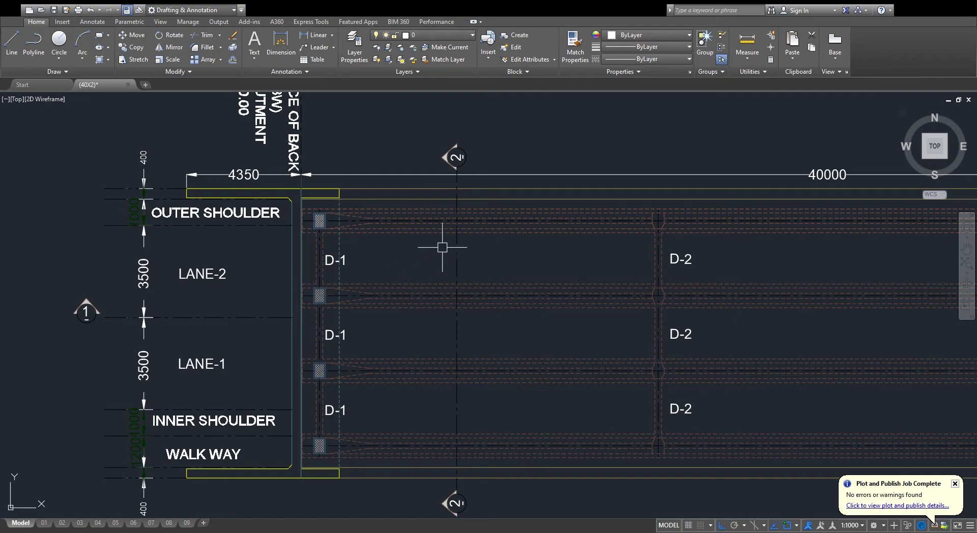
pyautogui.scroll(-5, 443, 244)
pyautogui.scroll(7, 434, 251)
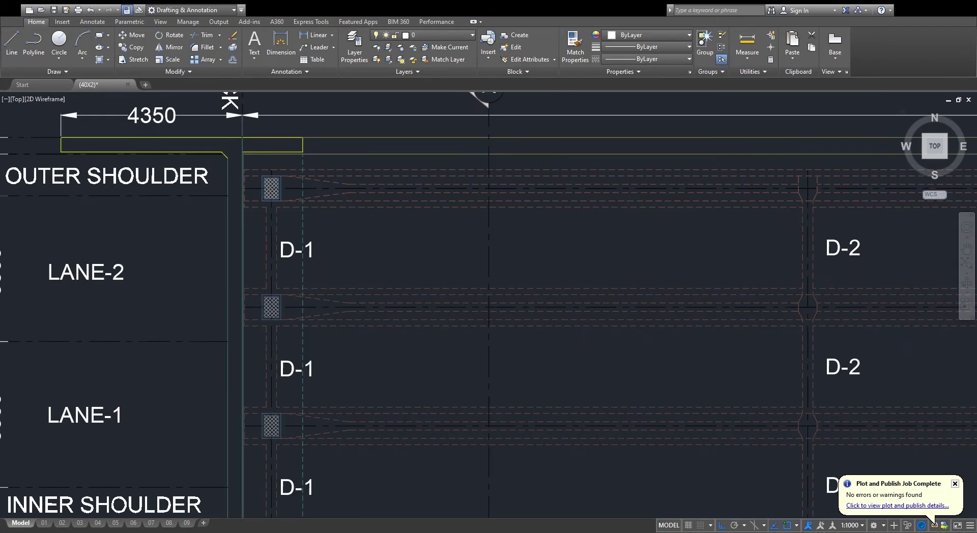
pyautogui.scroll(-5, 440, 236)
pyautogui.scroll(4, 440, 238)
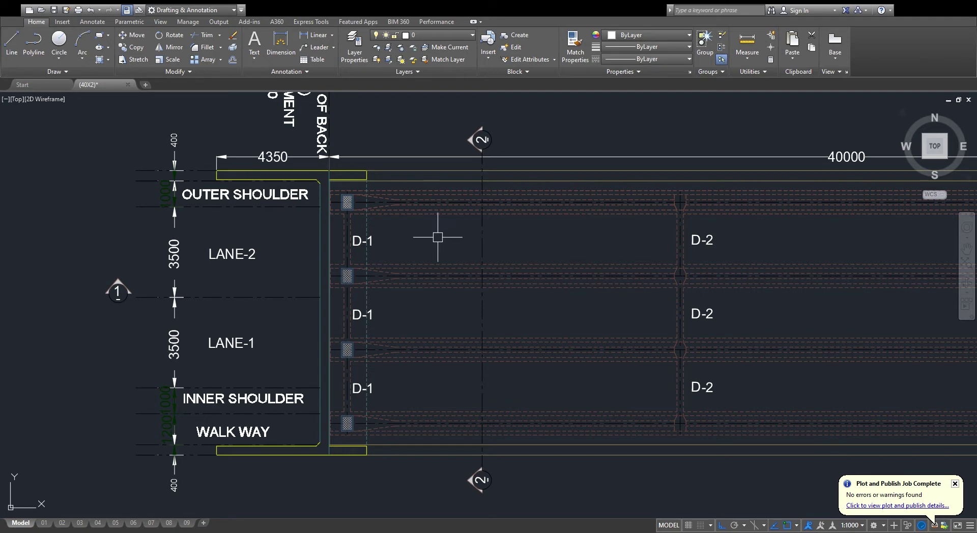
pyautogui.scroll(-5, 438, 237)
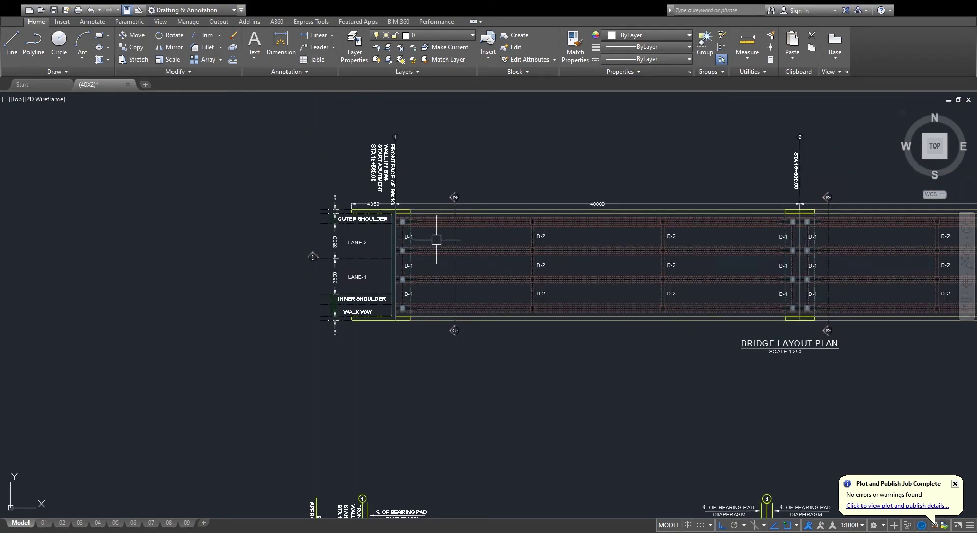
pyautogui.scroll(4, 499, 237)
pyautogui.scroll(-4, 462, 242)
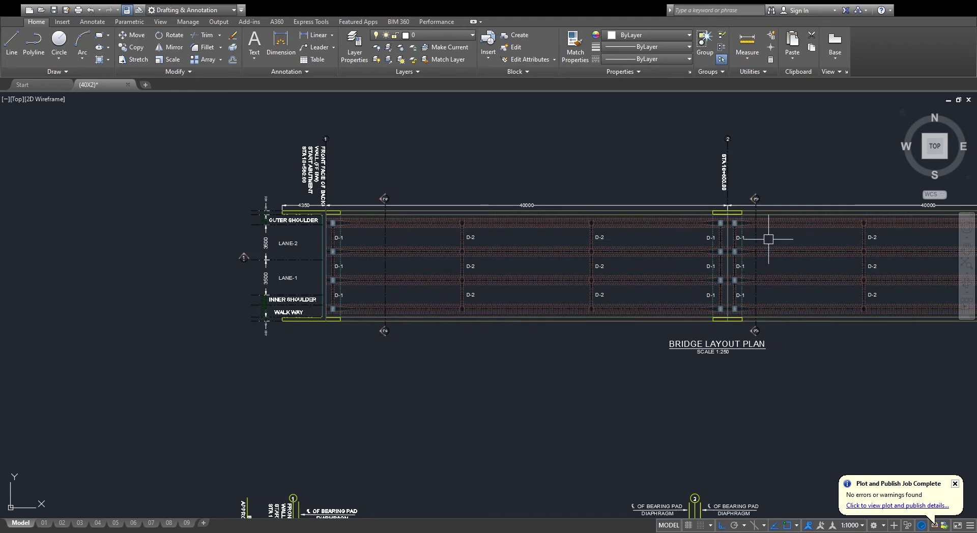
pyautogui.scroll(4, 305, 231)
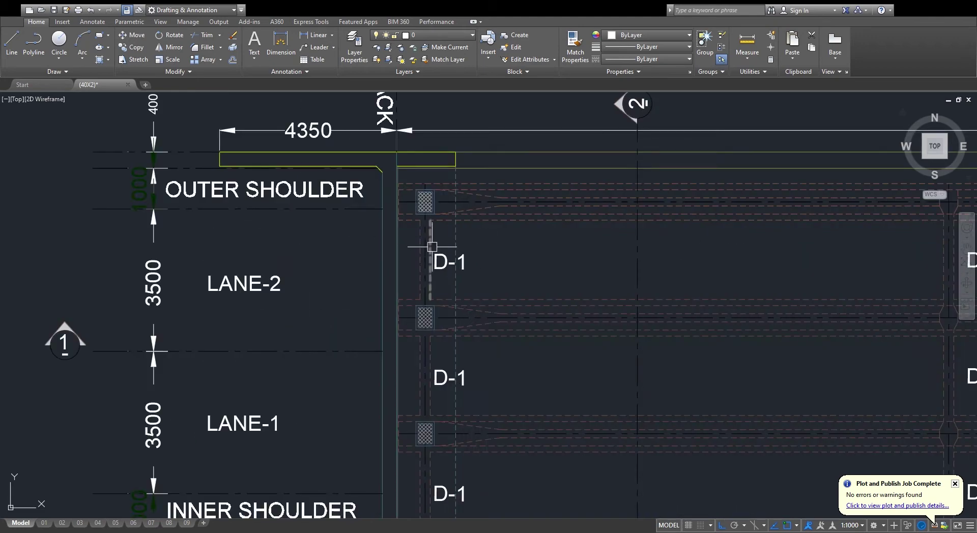
pyautogui.scroll(-4, 432, 245)
pyautogui.scroll(4, 519, 242)
# - Select the first D-2 diaphragm line, then zoom around the FF BW at STA 18+560.00
pyautogui.click(485, 229)
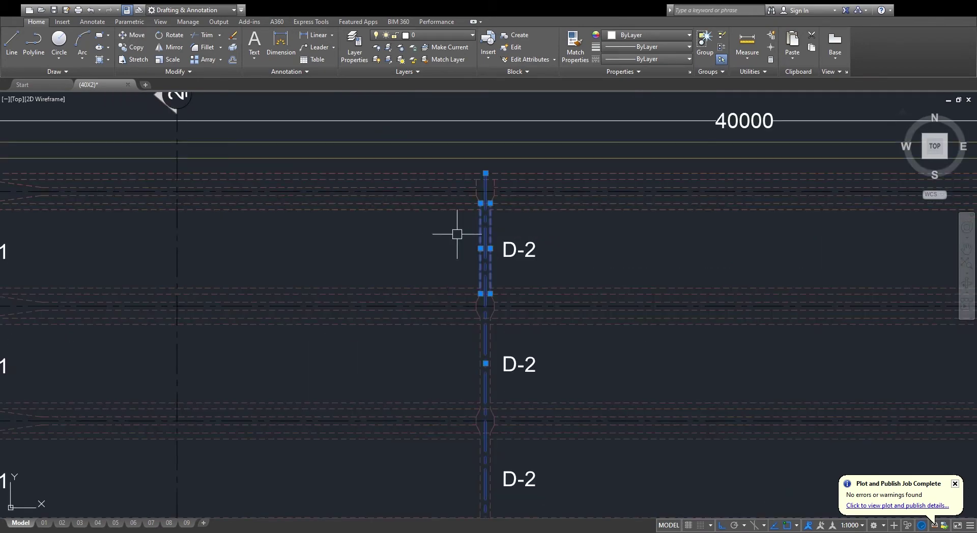
pyautogui.scroll(-3, 547, 226)
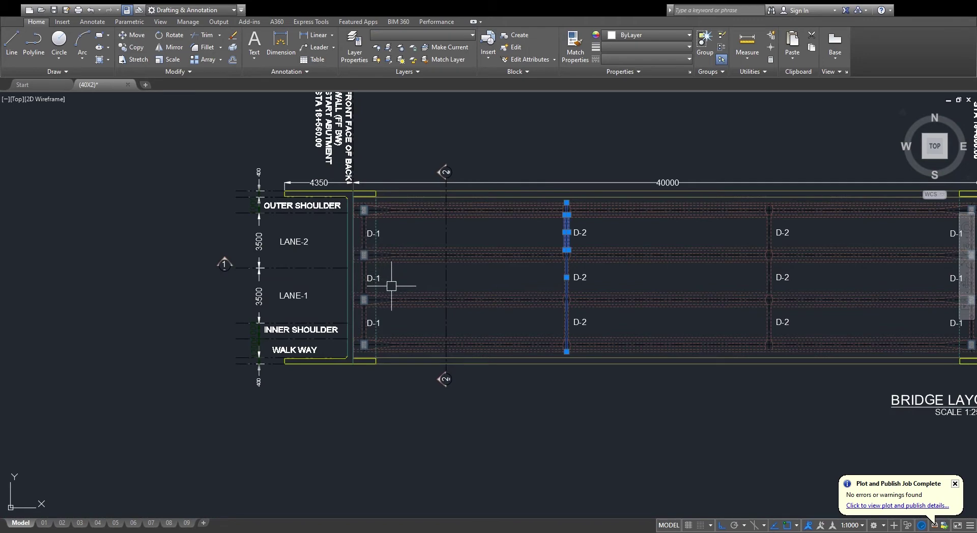
pyautogui.scroll(4, 375, 237)
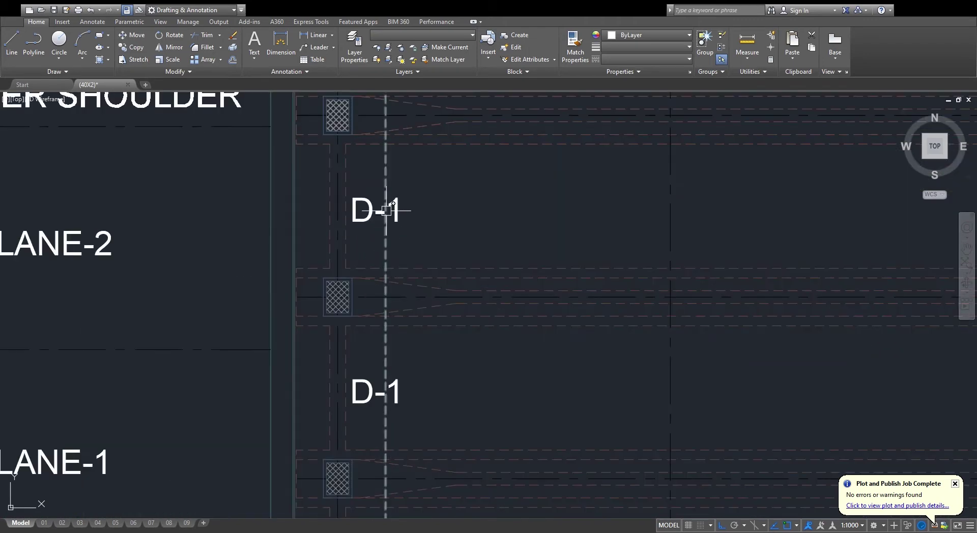
pyautogui.scroll(-4, 380, 209)
pyautogui.scroll(-5, 757, 193)
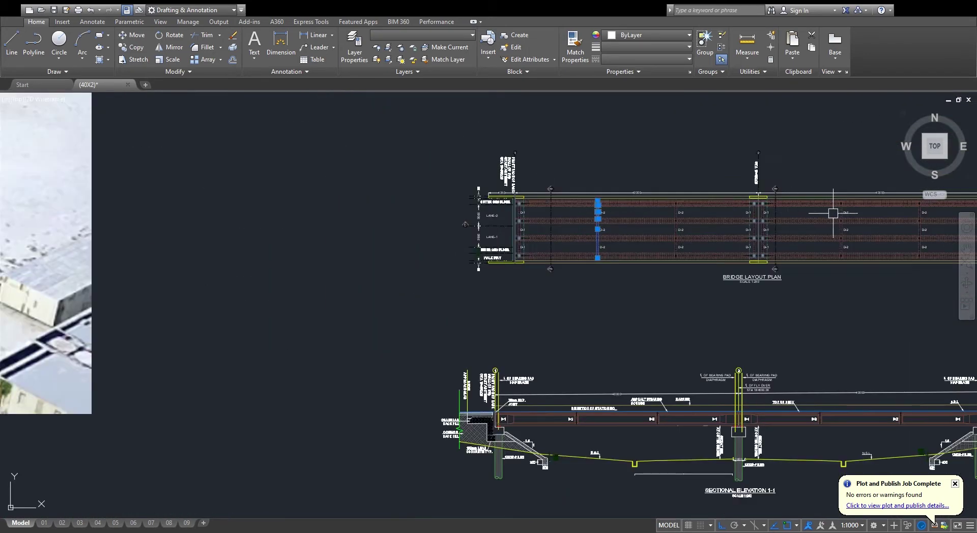
pyautogui.scroll(3, 815, 211)
pyautogui.scroll(-3, 668, 212)
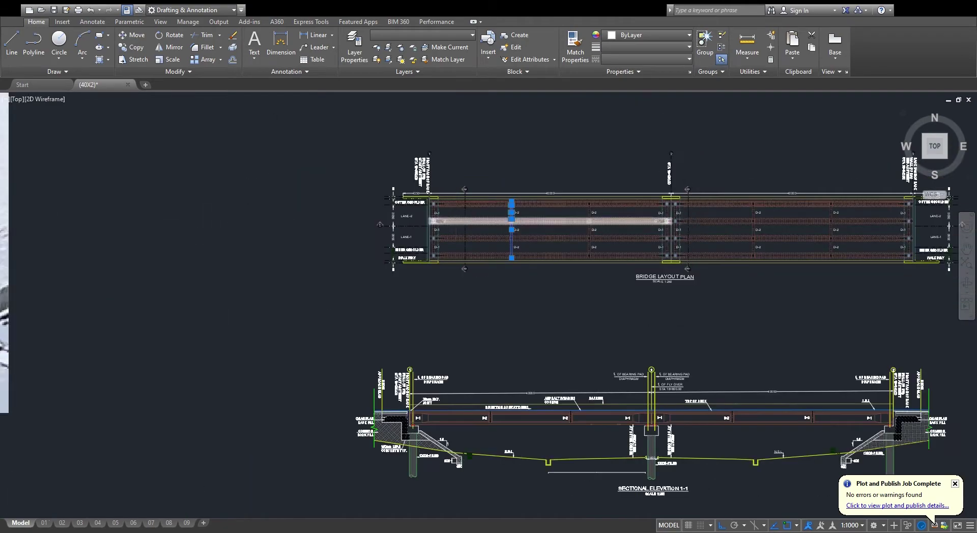
pyautogui.scroll(3, 448, 212)
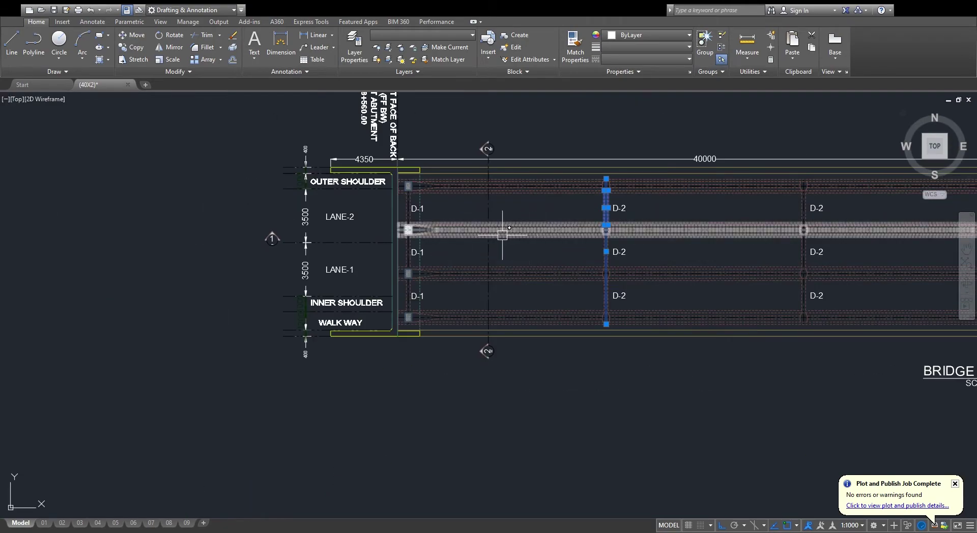
pyautogui.scroll(-3, 453, 211)
pyautogui.scroll(6, 416, 175)
pyautogui.press('Escape')
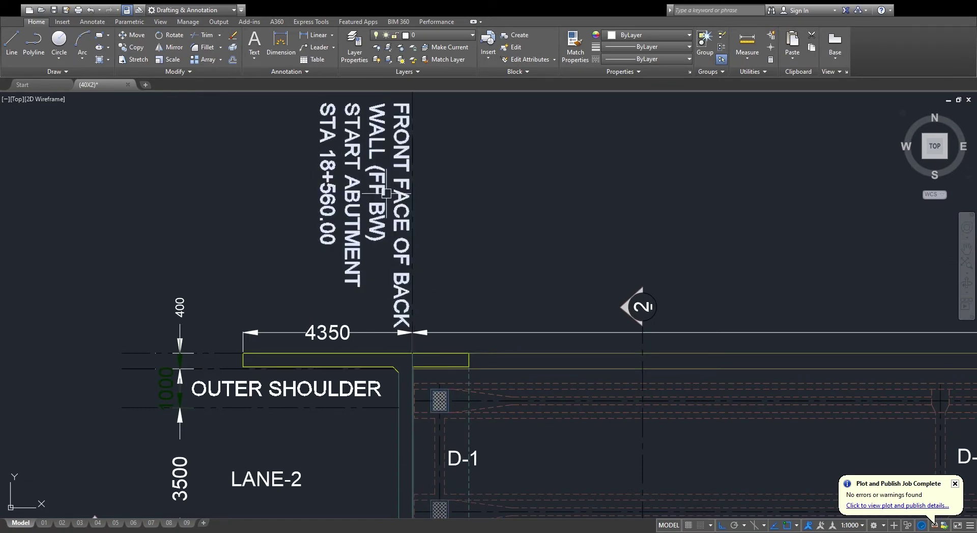
pyautogui.scroll(-2, 378, 145)
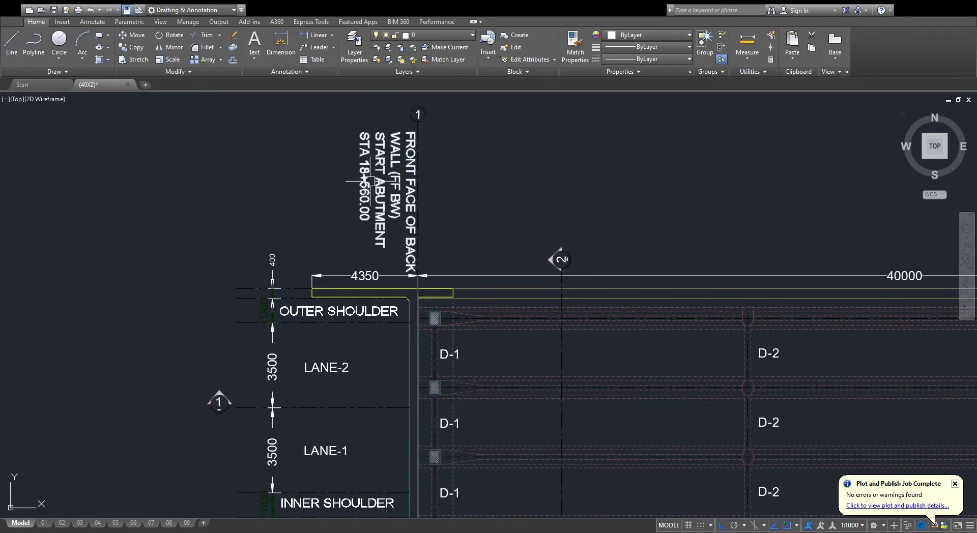
pyautogui.scroll(-3, 465, 207)
pyautogui.scroll(3, 446, 270)
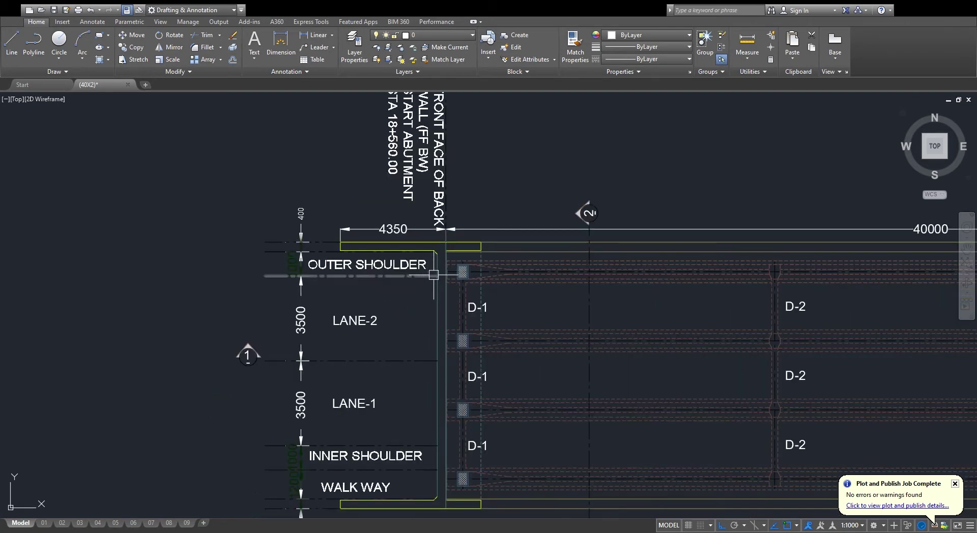
pyautogui.scroll(-5, 427, 359)
pyautogui.scroll(7, 428, 359)
pyautogui.scroll(-4, 427, 358)
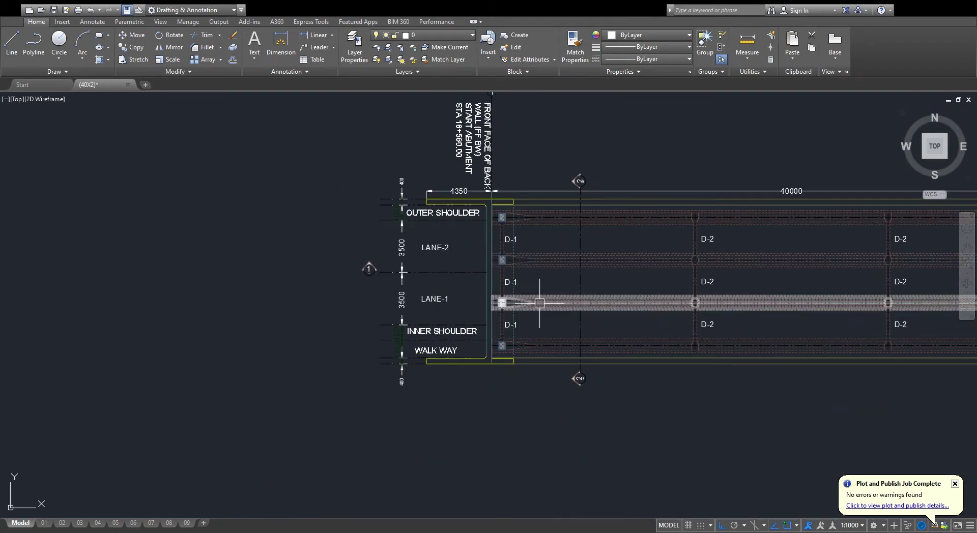
pyautogui.scroll(4, 451, 261)
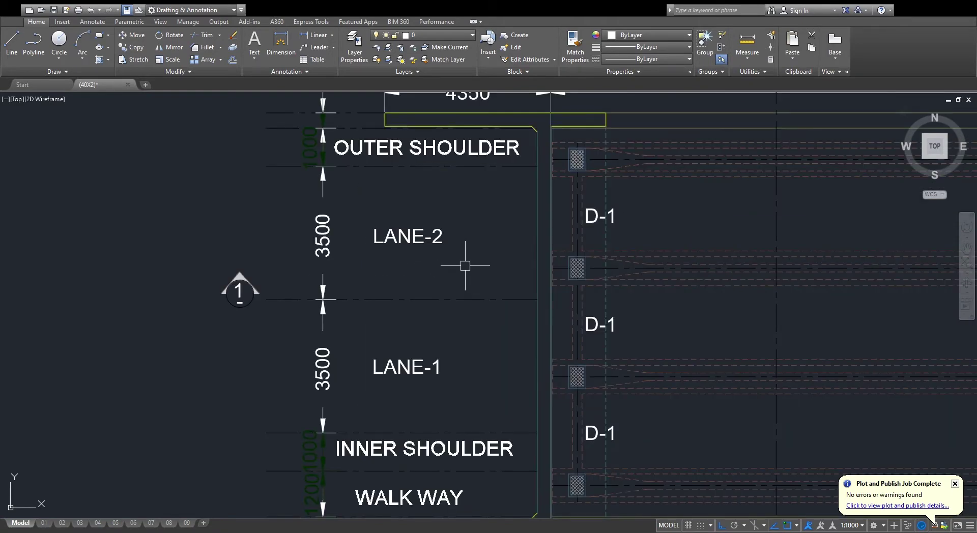
pyautogui.scroll(-2, 366, 236)
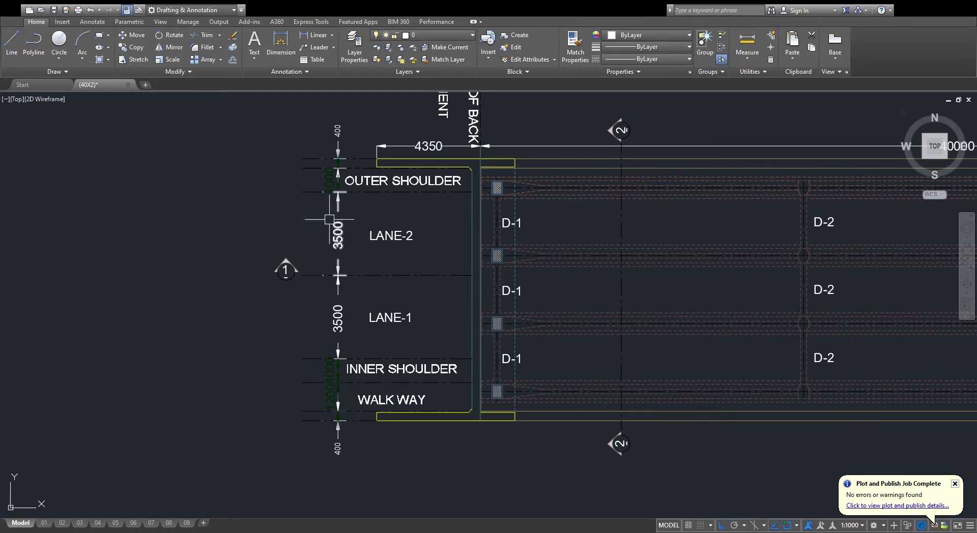
pyautogui.scroll(-3, 374, 224)
pyautogui.scroll(2, 591, 227)
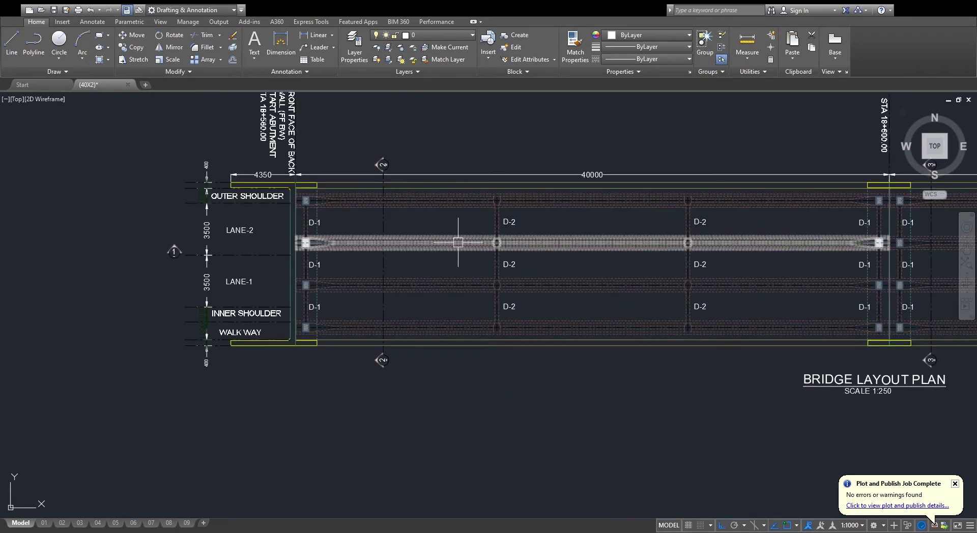
pyautogui.scroll(-4, 458, 242)
pyautogui.scroll(5, 539, 257)
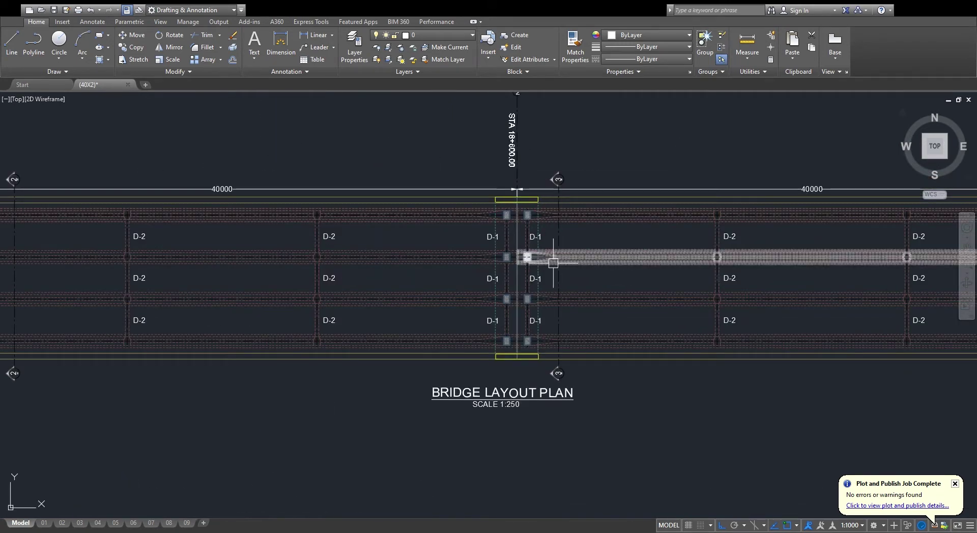
pyautogui.scroll(-2, 648, 283)
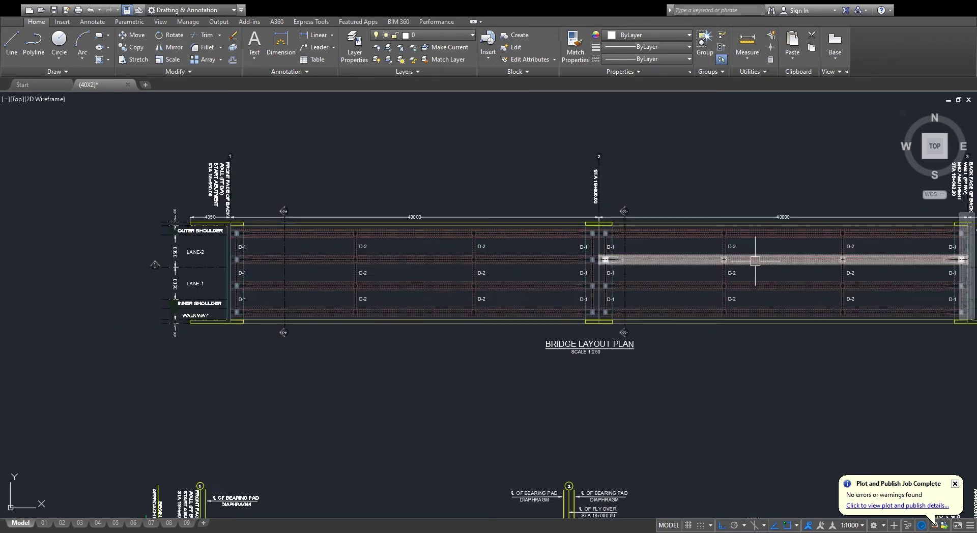
pyautogui.scroll(2, 219, 253)
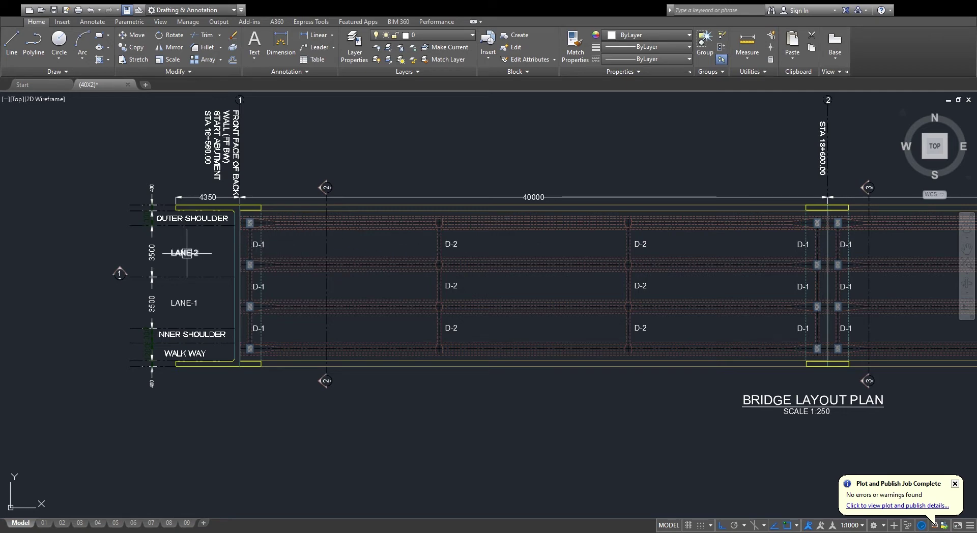
pyautogui.click(214, 256)
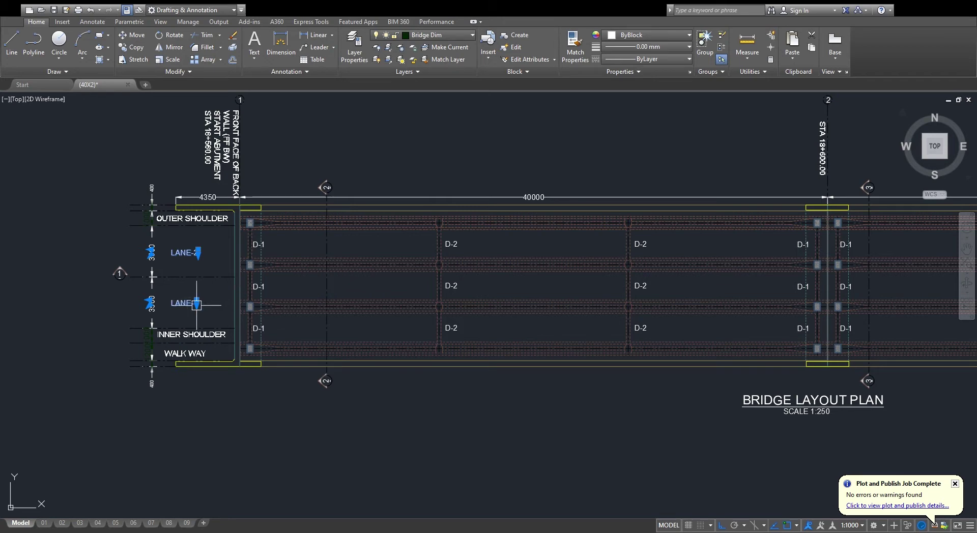
pyautogui.scroll(4, 197, 304)
pyautogui.scroll(-5, 218, 299)
pyautogui.press('Escape')
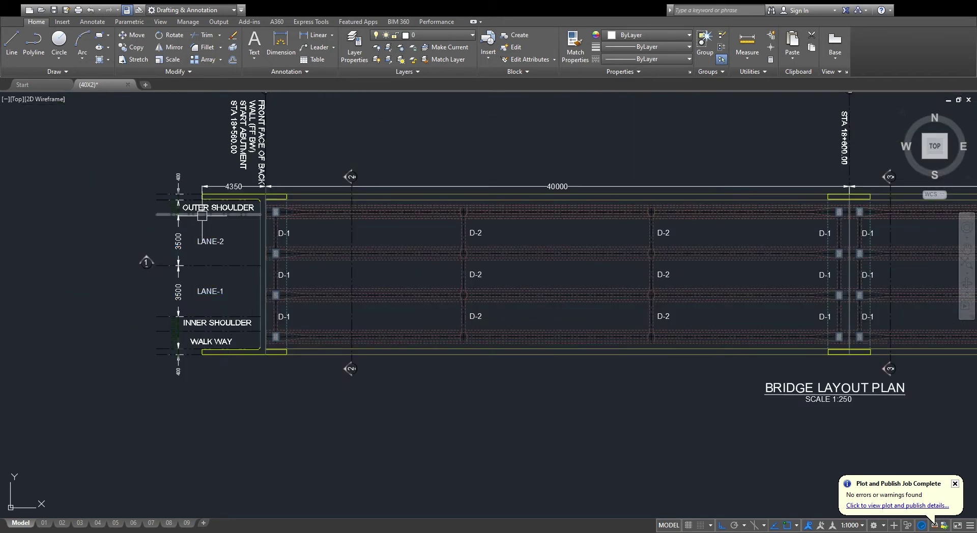
pyautogui.scroll(4, 184, 229)
pyautogui.click(272, 198)
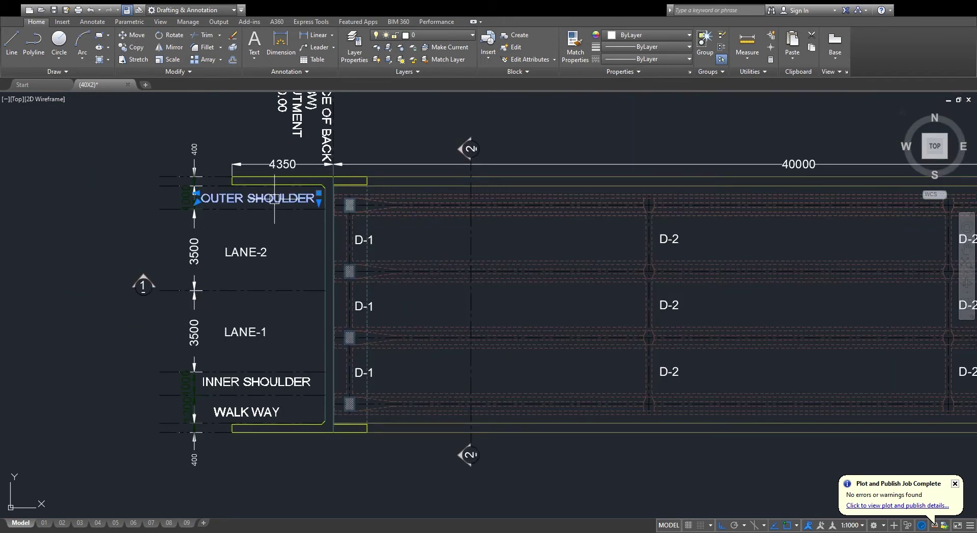
pyautogui.click(248, 253)
pyautogui.click(247, 331)
pyautogui.press('Escape')
pyautogui.click(255, 382)
pyautogui.click(256, 412)
pyautogui.press('Escape')
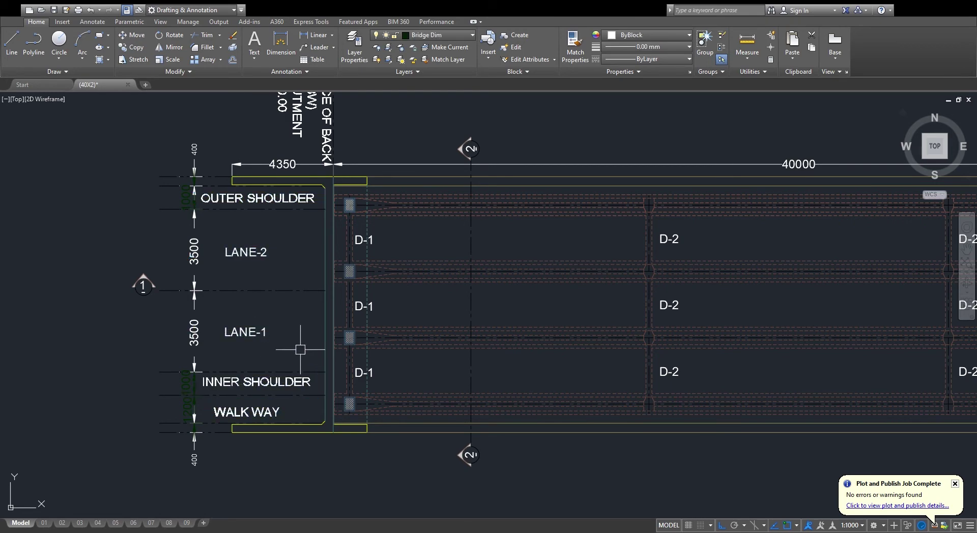
pyautogui.scroll(-3, 300, 349)
pyautogui.scroll(3, 328, 379)
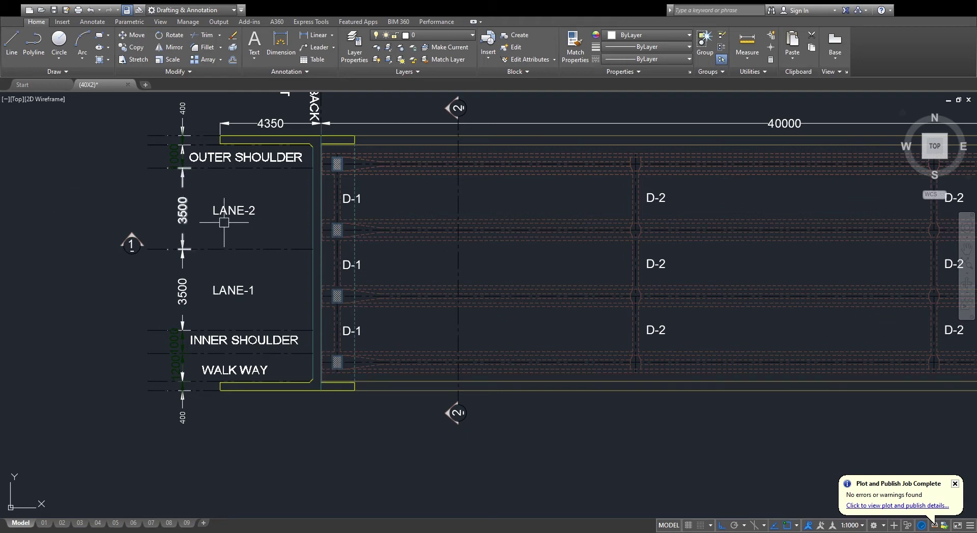
pyautogui.scroll(-6, 371, 190)
pyautogui.scroll(4, 621, 239)
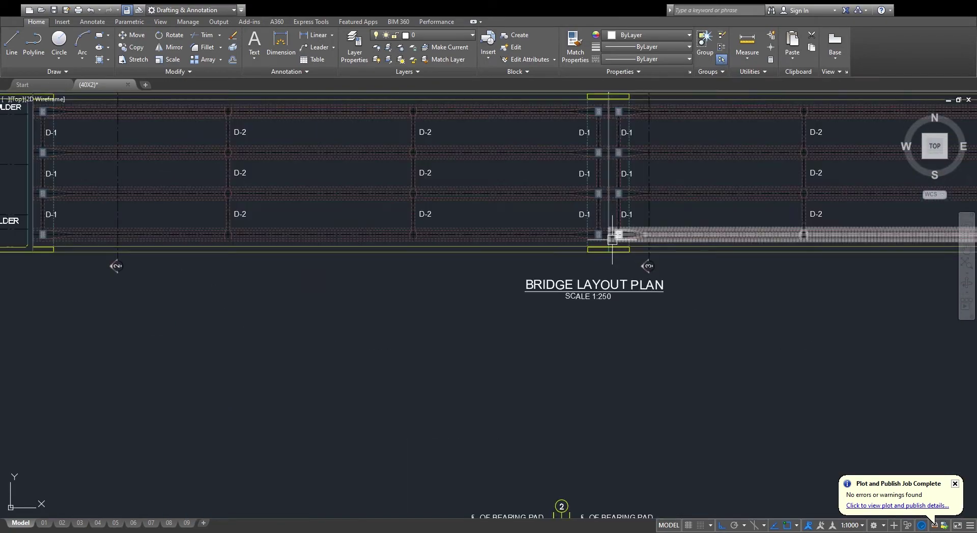
pyautogui.scroll(-6, 586, 203)
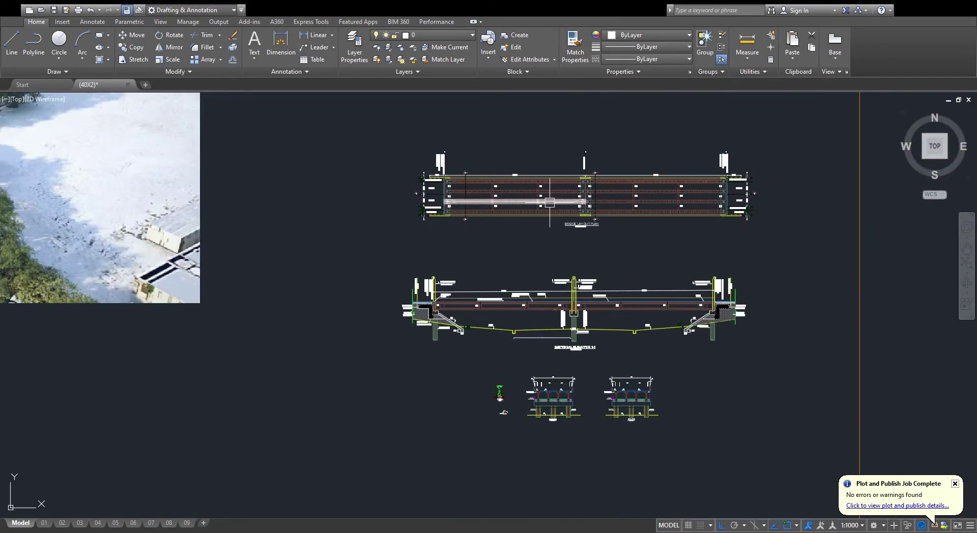
pyautogui.scroll(5, 432, 193)
pyautogui.scroll(-3, 592, 233)
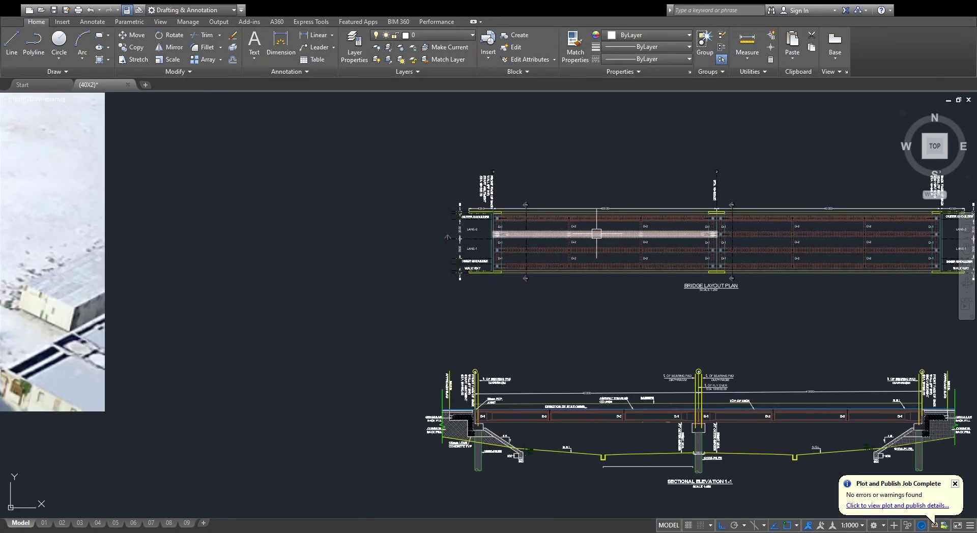
pyautogui.scroll(2, 580, 230)
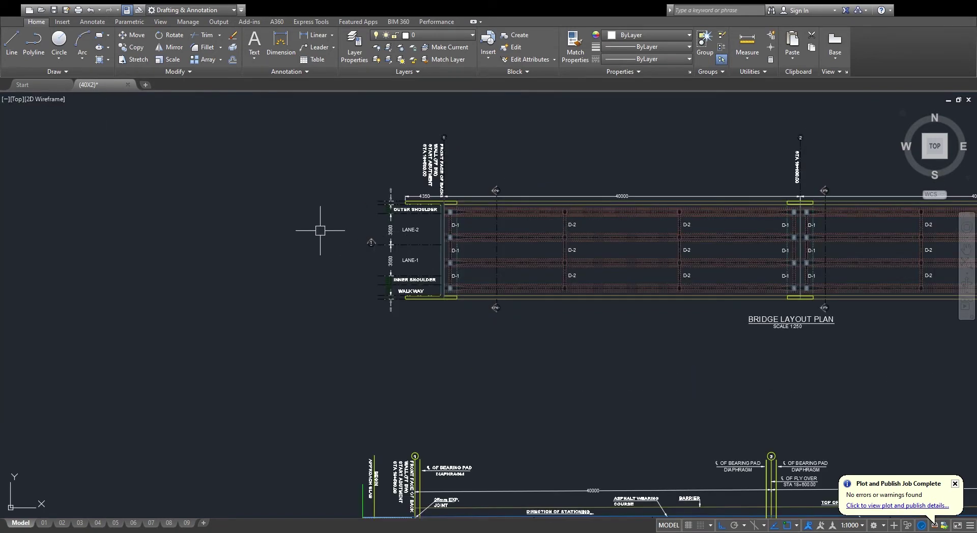
pyautogui.scroll(10, 374, 243)
pyautogui.click(356, 230)
pyautogui.scroll(-6, 285, 235)
pyautogui.scroll(-8, 294, 235)
pyautogui.scroll(12, 680, 239)
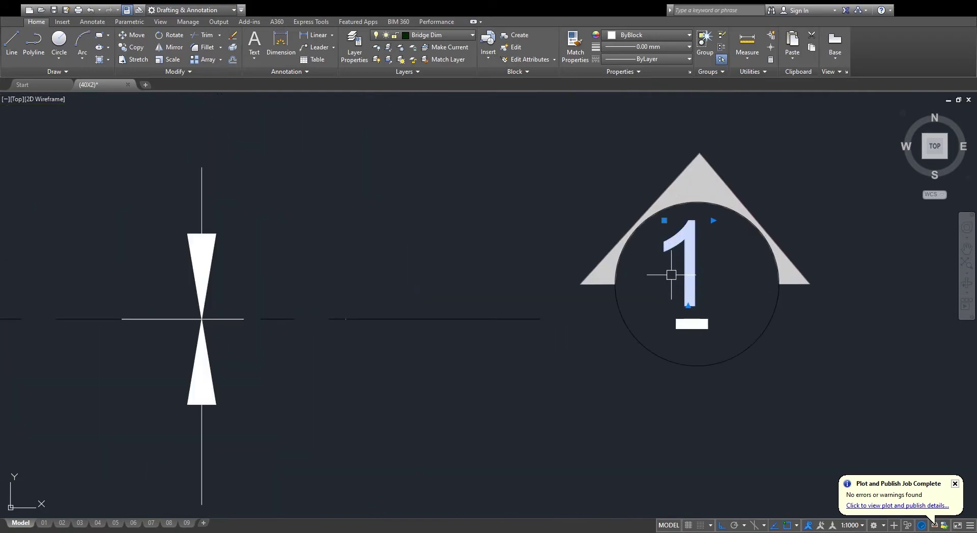
pyautogui.scroll(-8, 671, 274)
pyautogui.scroll(6, 204, 229)
pyautogui.scroll(-8, 234, 226)
pyautogui.scroll(6, 560, 362)
pyautogui.scroll(4, 692, 411)
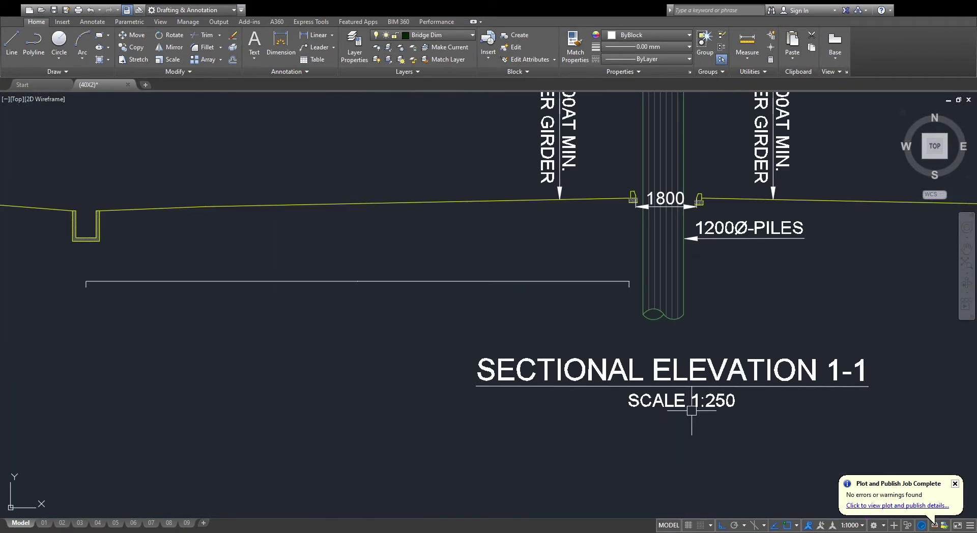
pyautogui.scroll(-5, 588, 356)
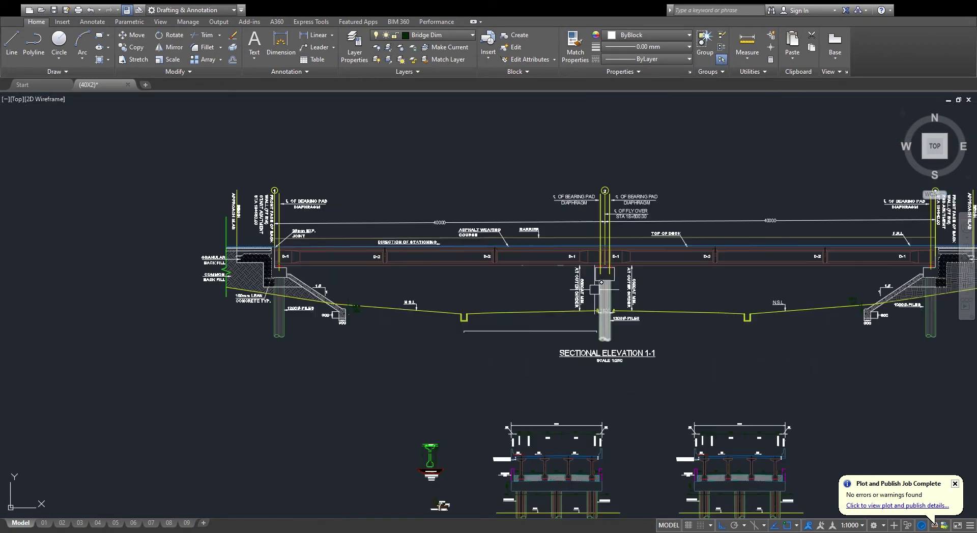
pyautogui.scroll(-4, 551, 272)
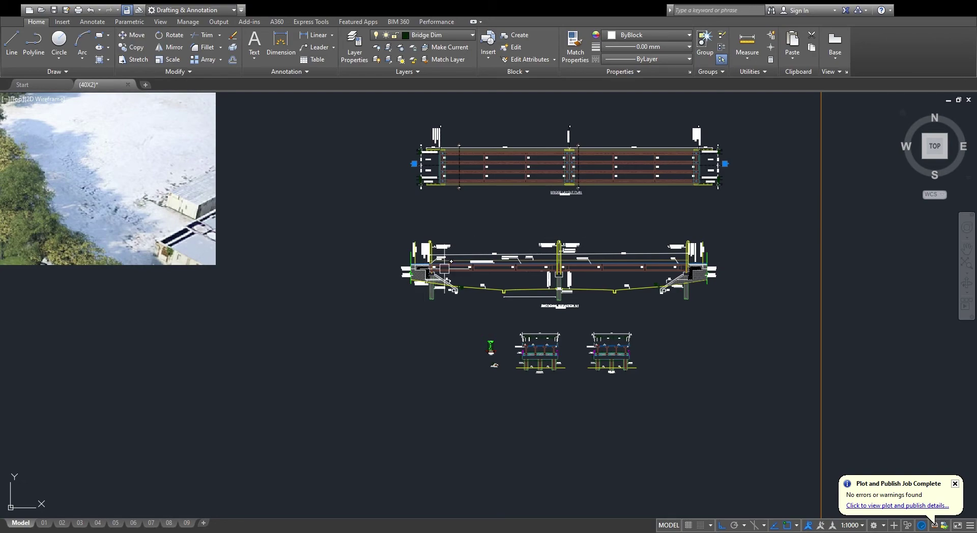
pyautogui.scroll(5, 444, 268)
pyautogui.scroll(-3, 375, 259)
pyautogui.scroll(3, 358, 193)
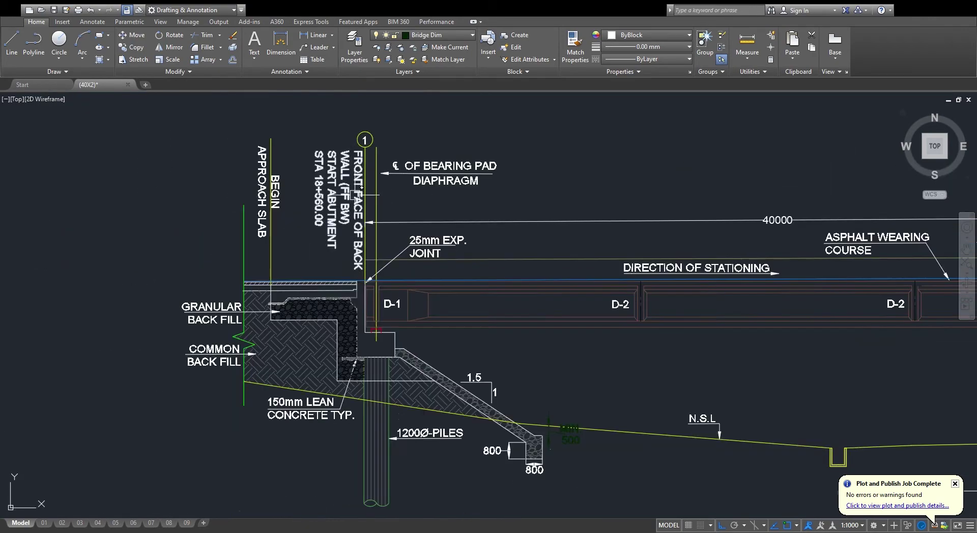
pyautogui.scroll(1, 358, 194)
pyautogui.scroll(-4, 346, 201)
pyautogui.scroll(4, 320, 213)
pyautogui.scroll(-1, 304, 221)
pyautogui.scroll(2, 303, 221)
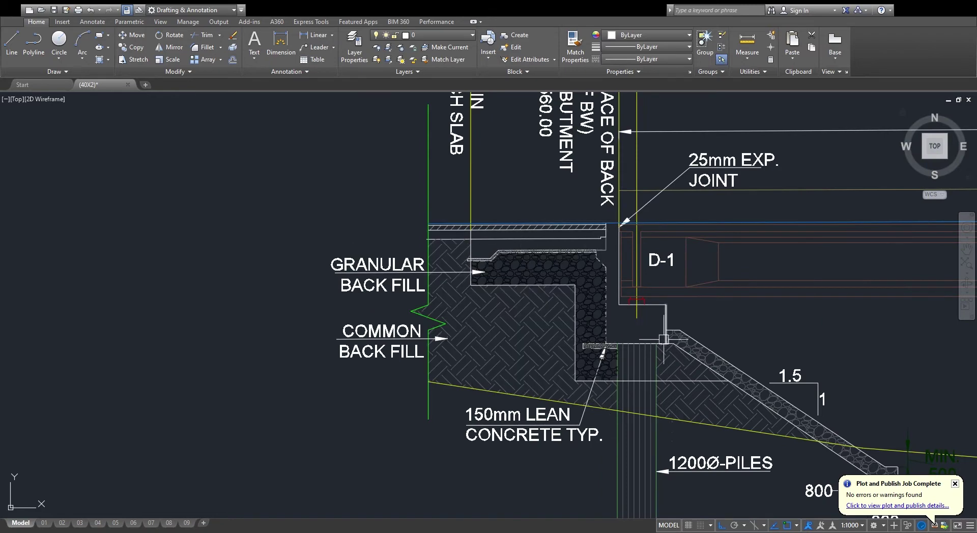
pyautogui.scroll(-3, 626, 321)
pyautogui.scroll(5, 560, 285)
pyautogui.scroll(-4, 516, 290)
pyautogui.scroll(2, 423, 252)
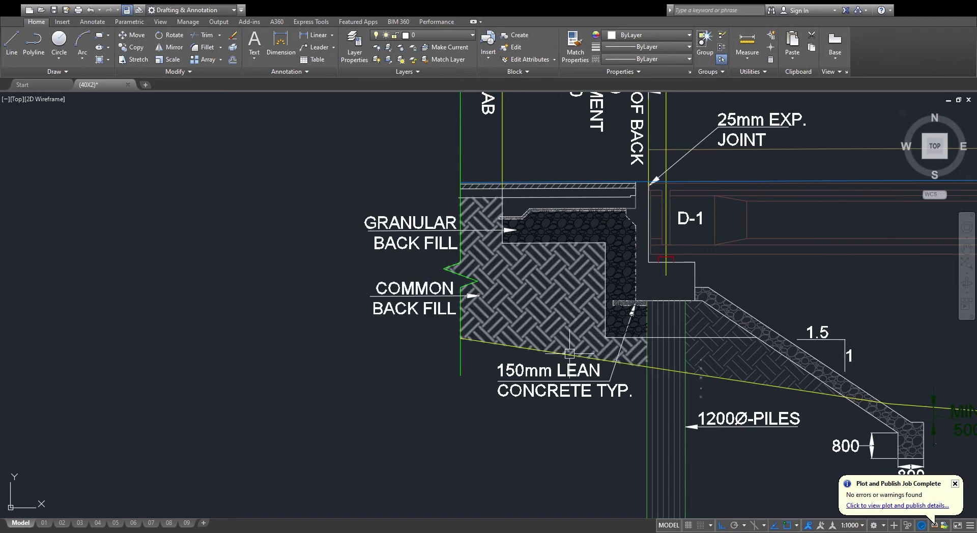
pyautogui.scroll(-4, 804, 425)
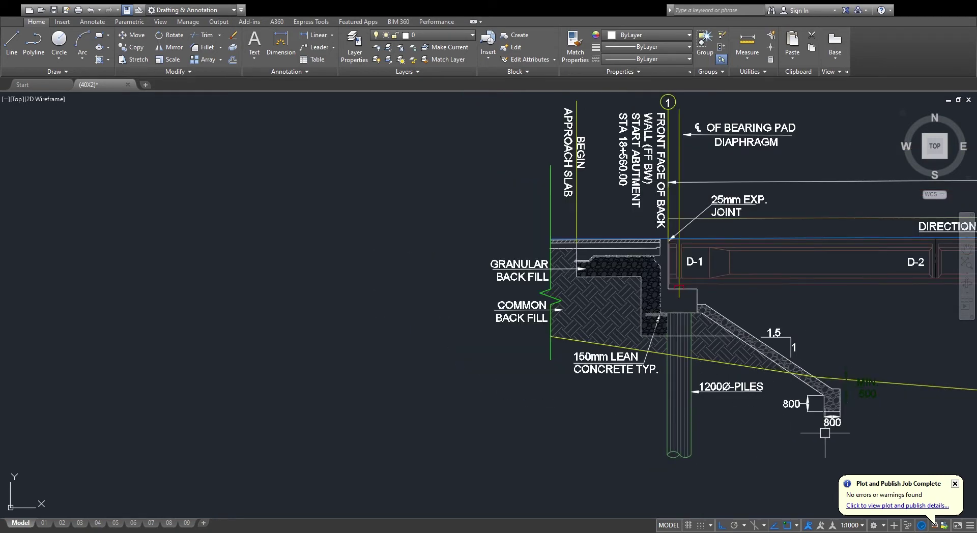
pyautogui.scroll(7, 865, 415)
pyautogui.scroll(-7, 866, 414)
pyautogui.scroll(4, 585, 257)
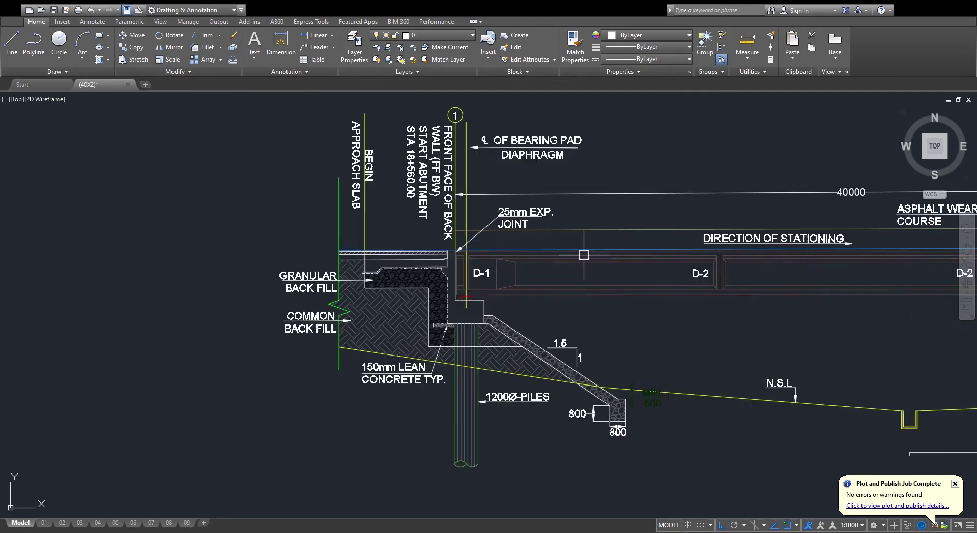
pyautogui.scroll(-3, 407, 280)
pyautogui.scroll(4, 536, 268)
pyautogui.scroll(-6, 570, 256)
pyautogui.scroll(-8, 570, 255)
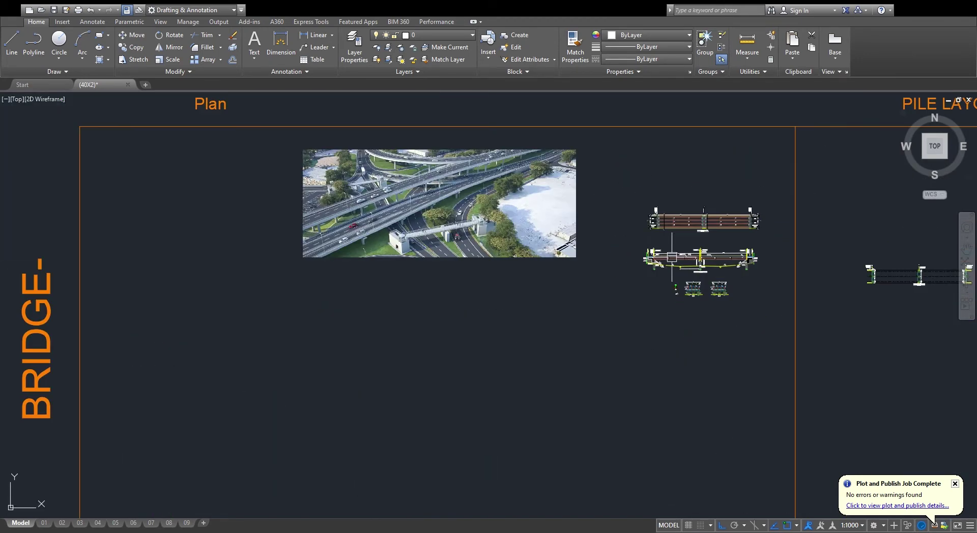
# - Zoom into the overpass photo, then out onto the layout plan, Sectional Elevation 1-1 and cross-sections
pyautogui.scroll(5, 401, 209)
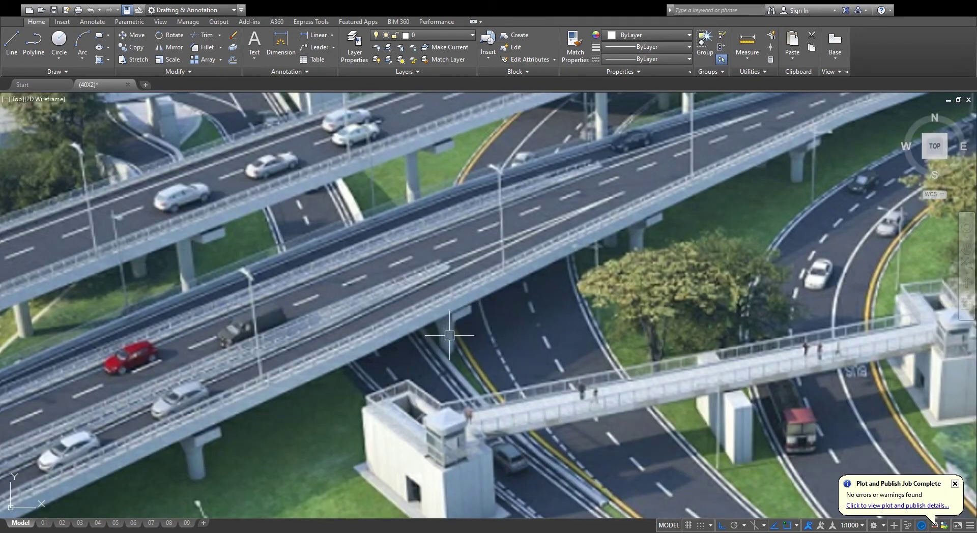
pyautogui.scroll(5, 449, 335)
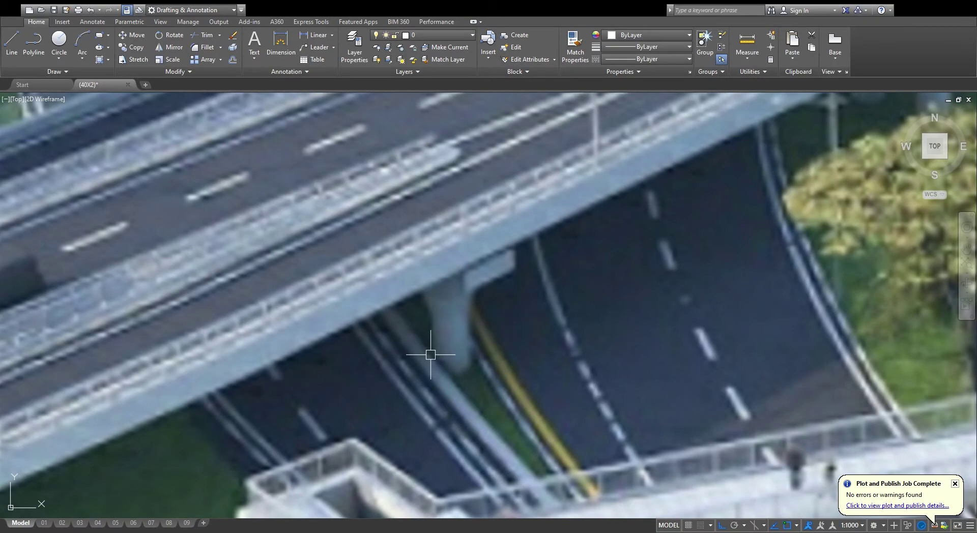
pyautogui.scroll(-4, 469, 315)
pyautogui.scroll(4, 486, 308)
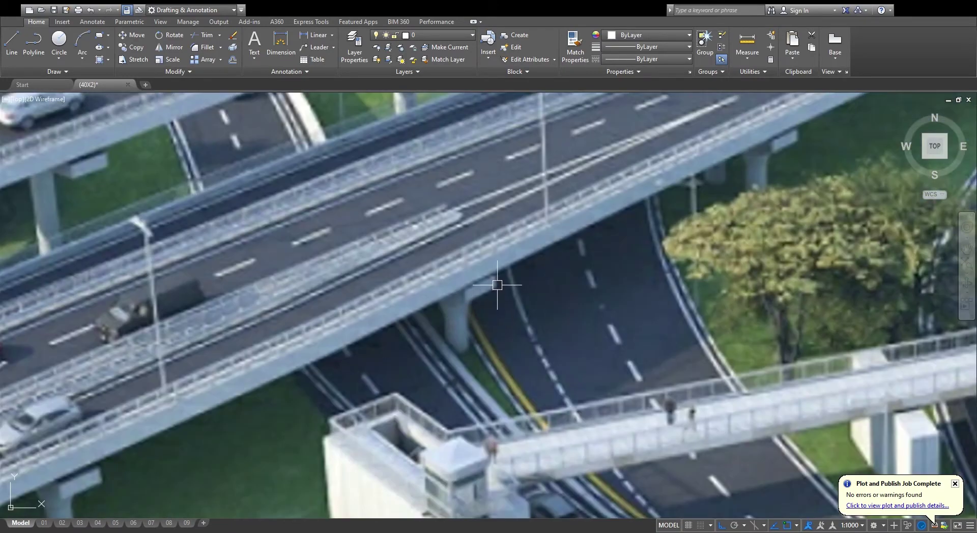
pyautogui.scroll(-2, 481, 298)
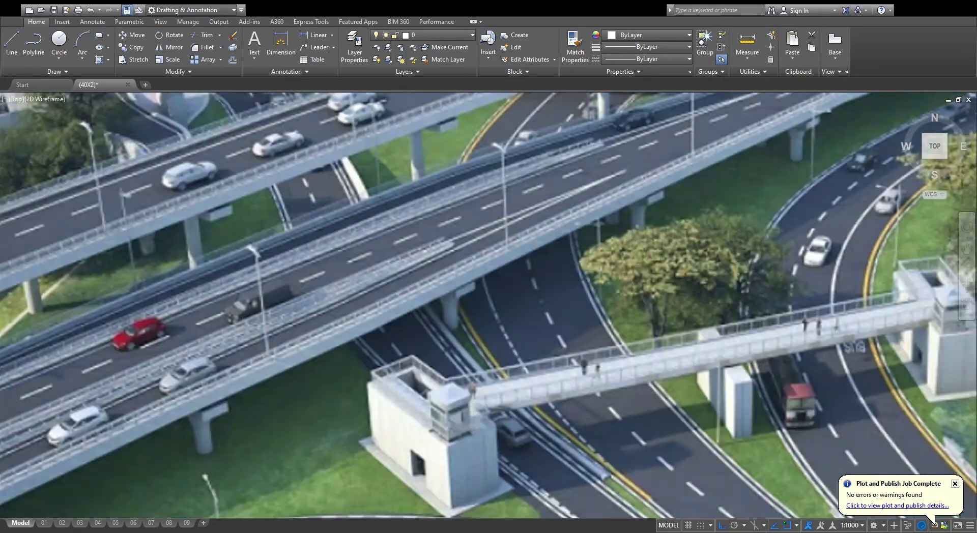
pyautogui.scroll(-3, 461, 290)
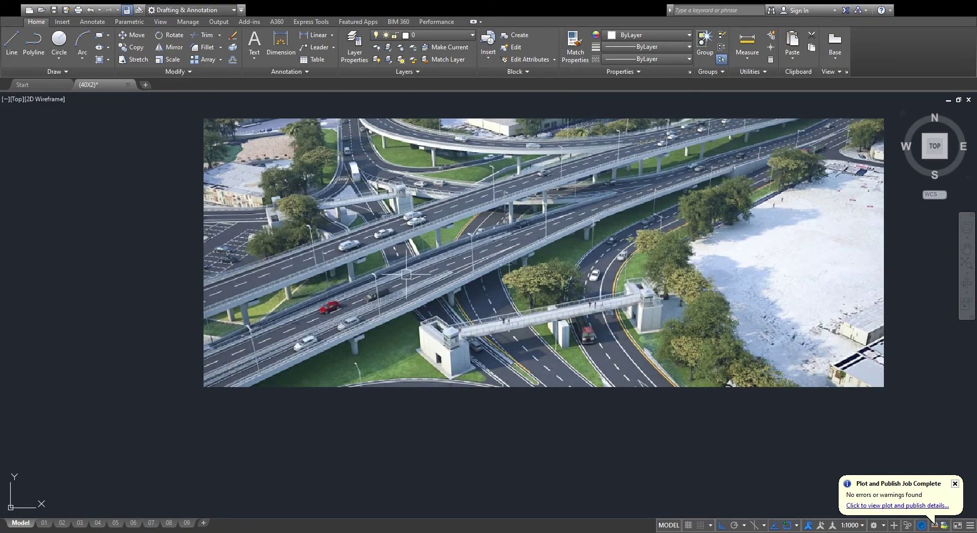
pyautogui.scroll(-2, 431, 272)
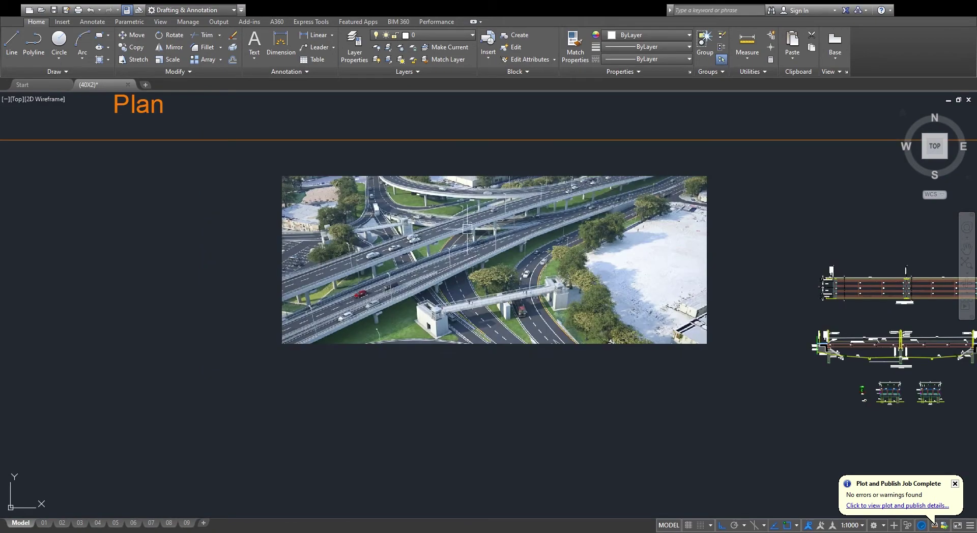
pyautogui.scroll(6, 381, 293)
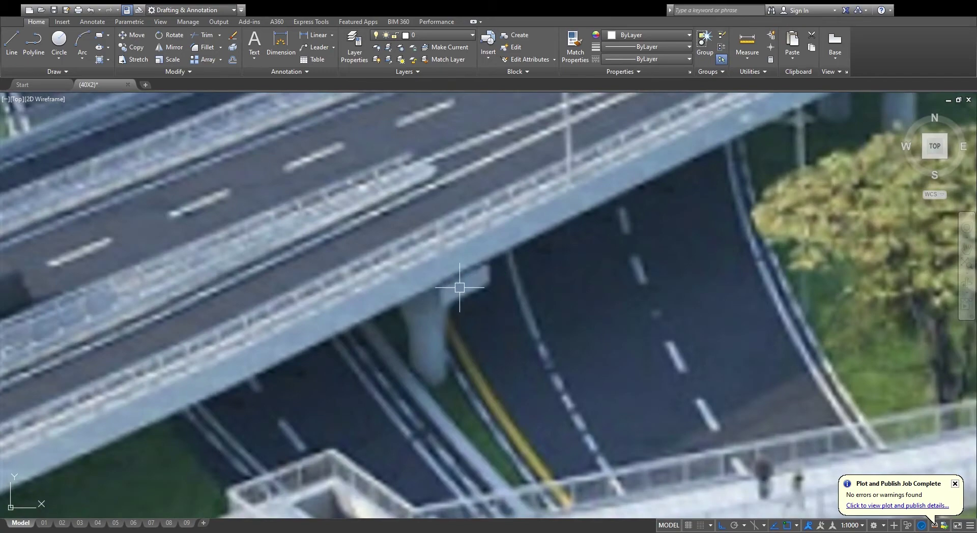
pyautogui.scroll(-8, 459, 292)
pyautogui.scroll(5, 545, 290)
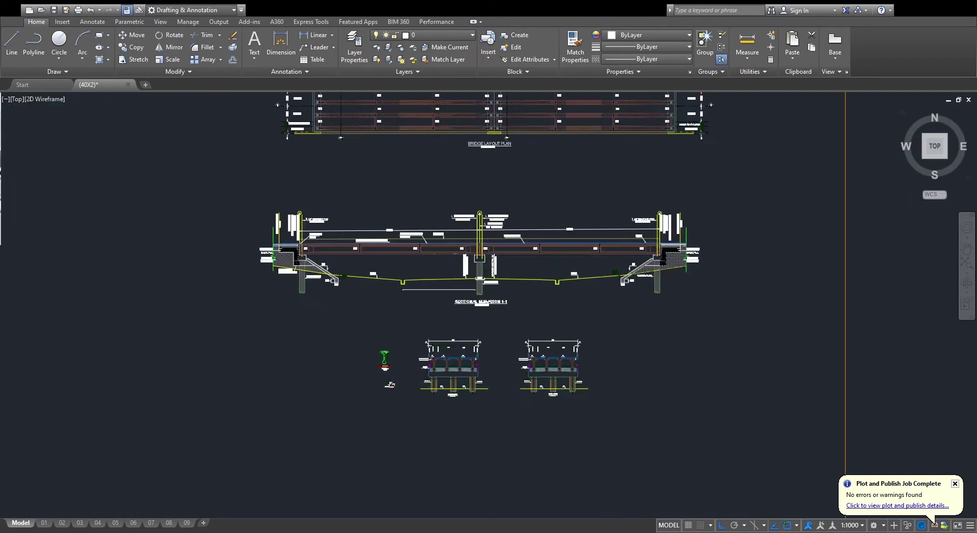
# - Zoom onto the centre pier, clear the pier rectangle and select the bearing pad line
pyautogui.scroll(6, 479, 258)
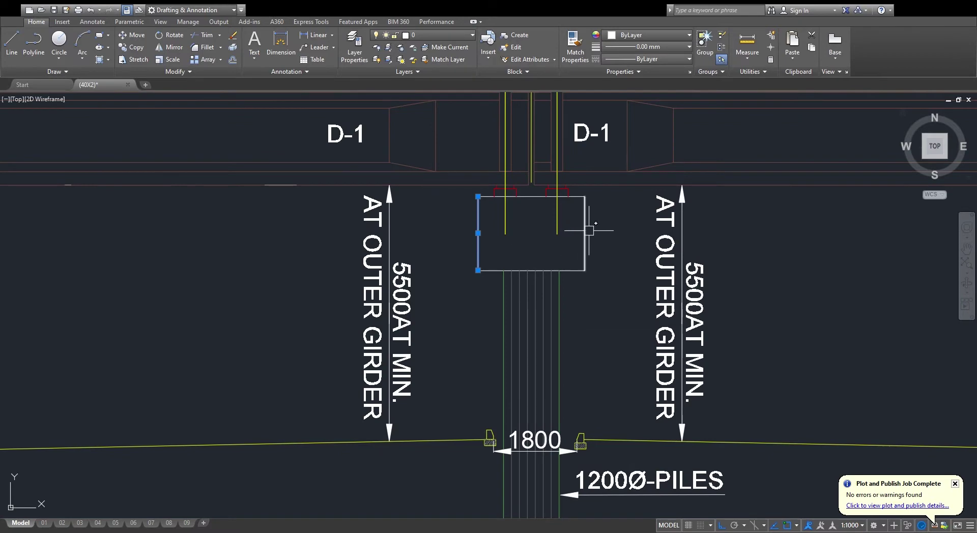
pyautogui.scroll(5, 544, 192)
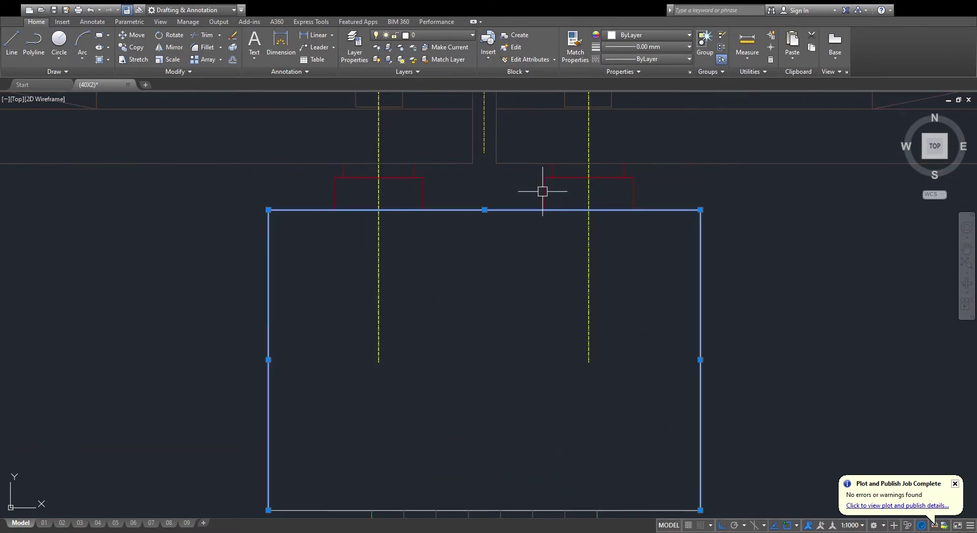
pyautogui.press('Escape')
pyautogui.click(631, 178)
# - Zoom to the left abutment and select the deck barrier line on S-Bridge_Barrier
pyautogui.scroll(-6, 641, 205)
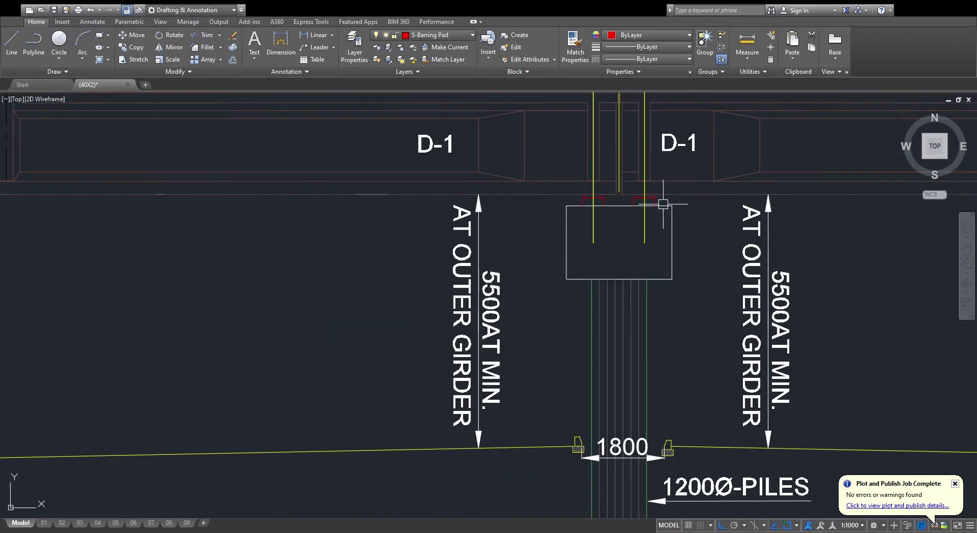
pyautogui.scroll(-4, 641, 206)
pyautogui.scroll(5, 375, 214)
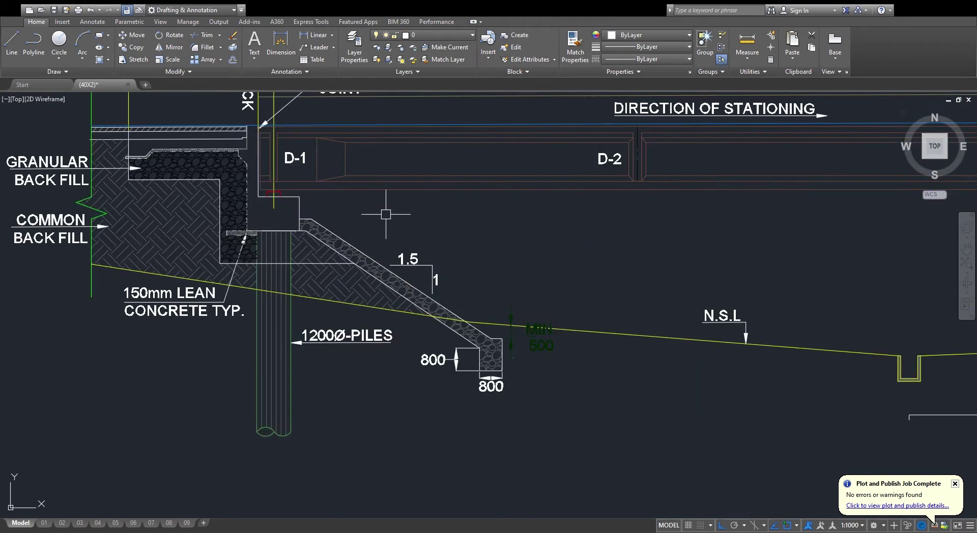
pyautogui.scroll(-5, 386, 214)
pyautogui.scroll(4, 374, 212)
pyautogui.scroll(-2, 374, 212)
pyautogui.scroll(3, 374, 213)
pyautogui.scroll(-3, 418, 239)
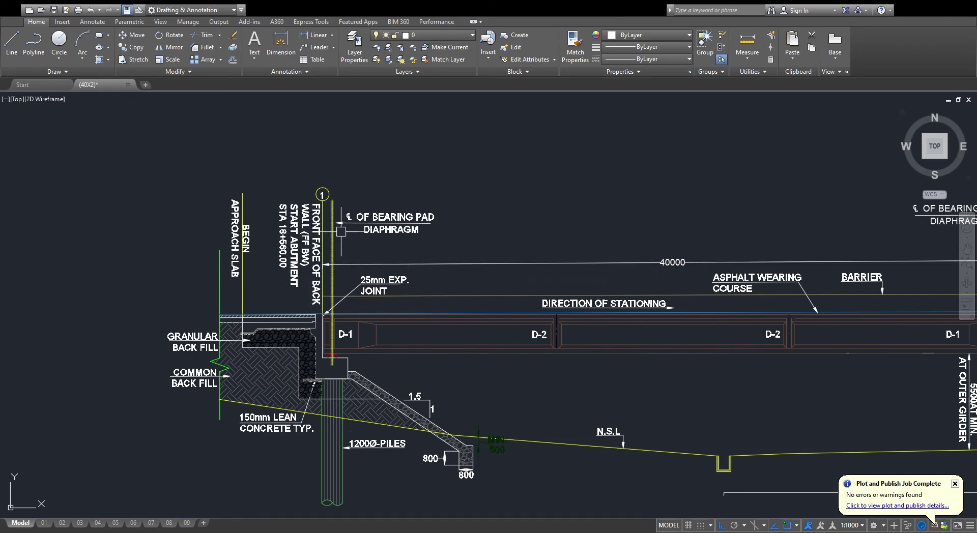
pyautogui.scroll(-2, 341, 231)
pyautogui.scroll(2, 680, 255)
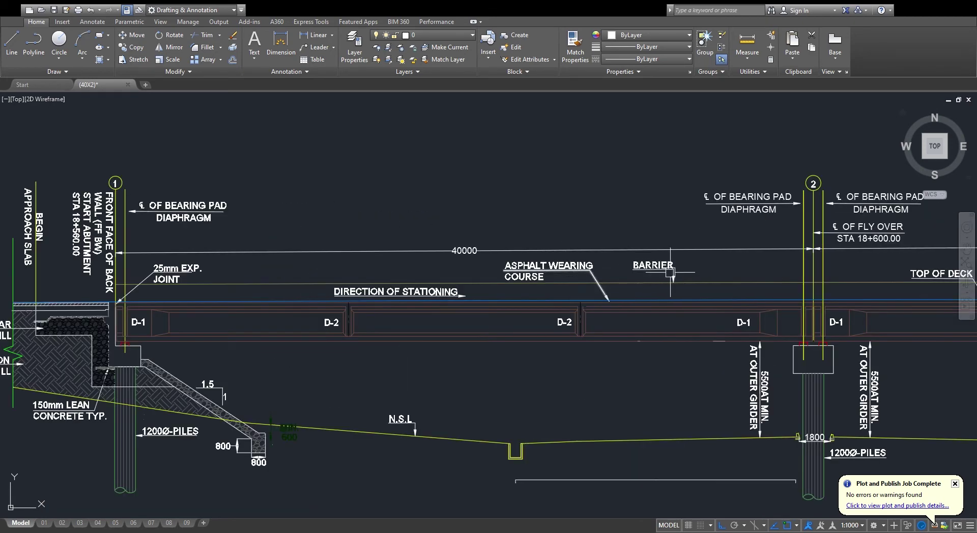
pyautogui.click(596, 283)
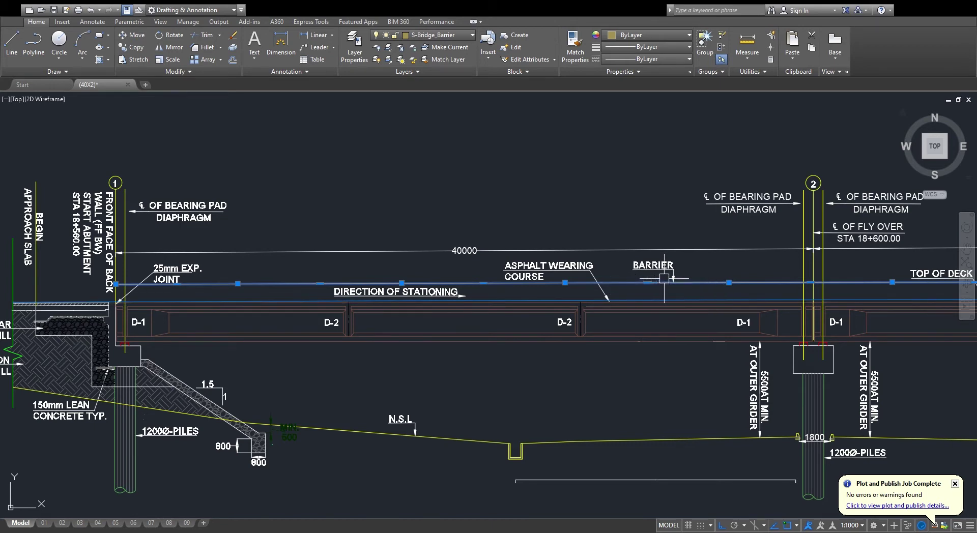
pyautogui.scroll(-4, 637, 279)
pyautogui.scroll(4, 692, 259)
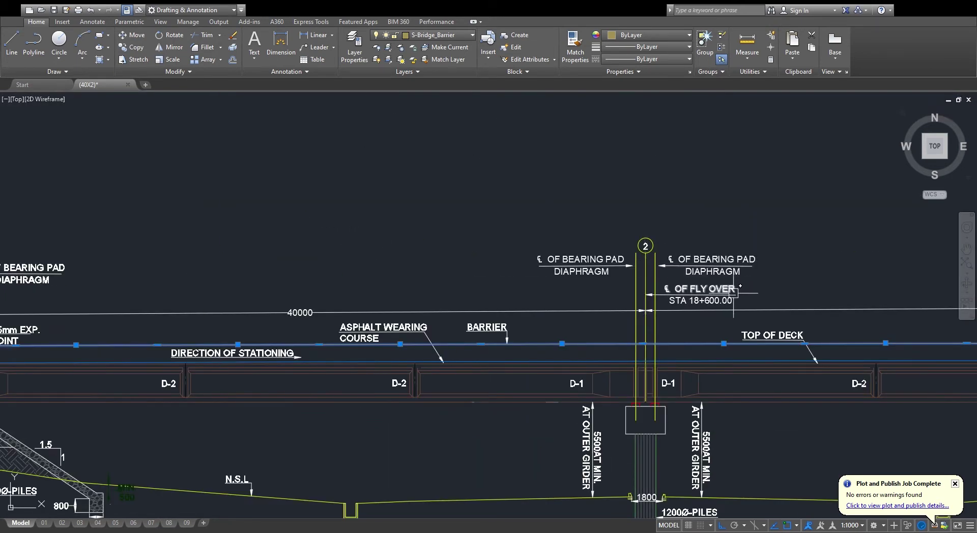
pyautogui.scroll(-4, 566, 286)
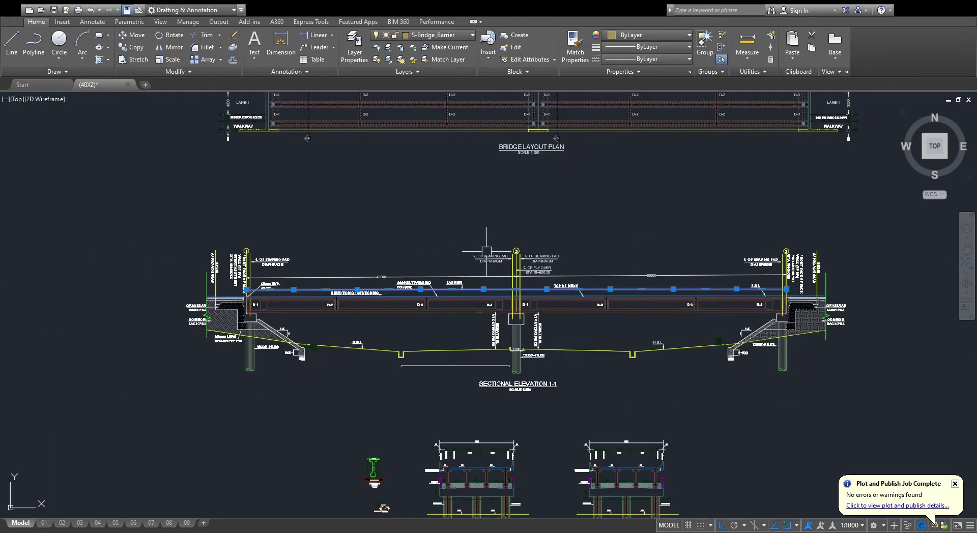
pyautogui.scroll(5, 815, 263)
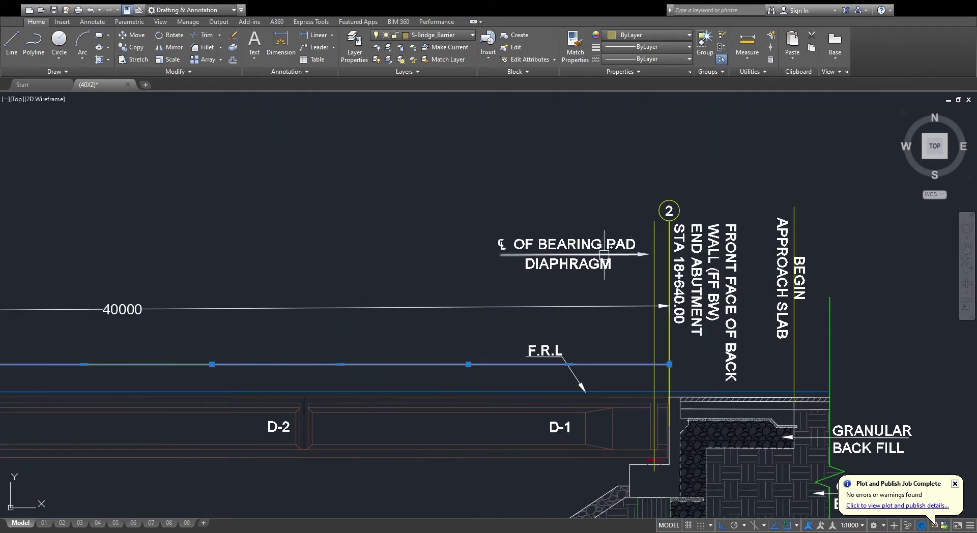
pyautogui.scroll(3, 722, 316)
pyautogui.scroll(-4, 729, 317)
pyautogui.scroll(4, 662, 315)
pyautogui.scroll(-3, 458, 325)
pyautogui.scroll(2, 517, 323)
pyautogui.scroll(-3, 407, 330)
pyautogui.scroll(1, 299, 340)
pyautogui.scroll(-3, 459, 292)
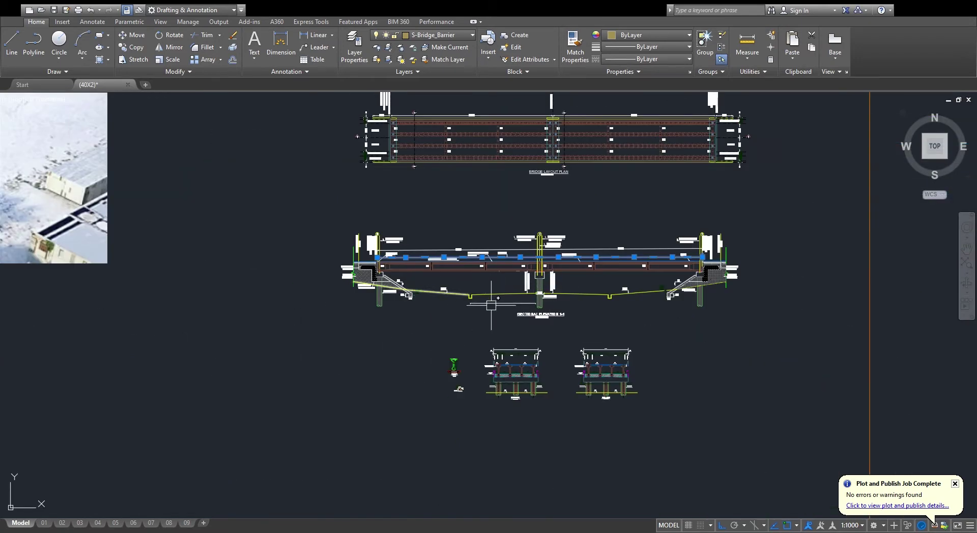
# - Zoom into Section 2-2, crossing-window the first girder outline, then clear the selection
pyautogui.scroll(5, 526, 391)
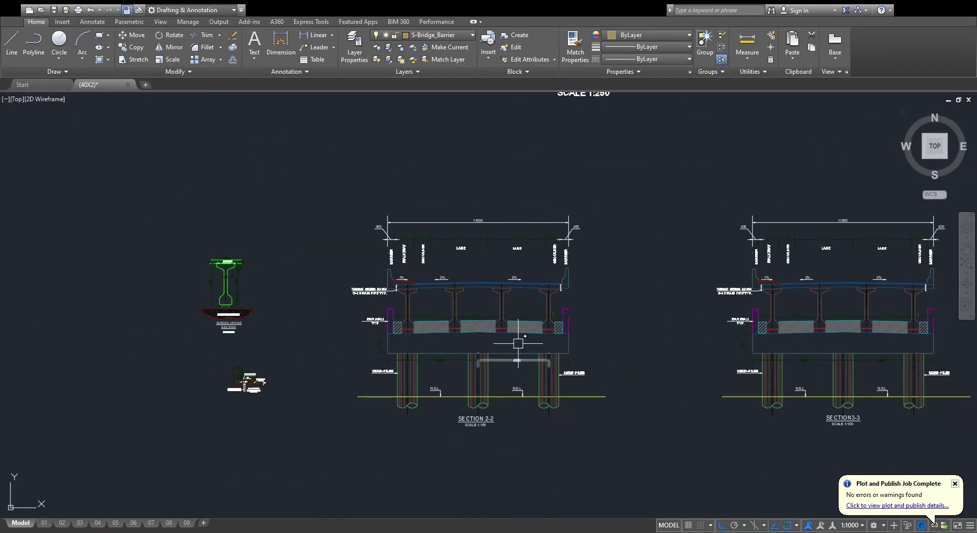
pyautogui.scroll(8, 438, 309)
pyautogui.click(480, 285)
pyautogui.click(399, 298)
pyautogui.scroll(-10, 458, 204)
pyautogui.press('Escape')
# - Zoom in on the ear wall and drain pipe of Section 2-2
pyautogui.scroll(8, 513, 308)
pyautogui.scroll(-5, 565, 295)
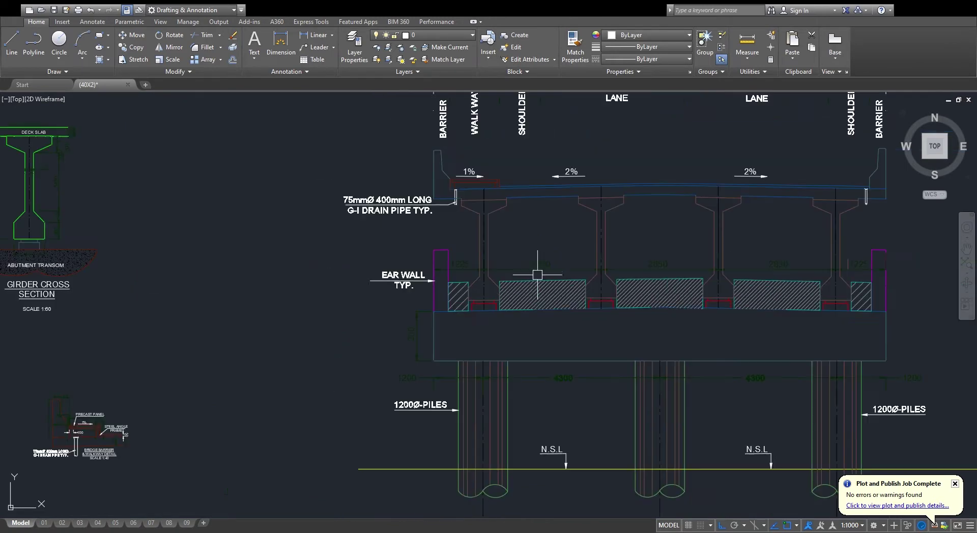
pyautogui.scroll(4, 439, 265)
pyautogui.scroll(-8, 414, 236)
pyautogui.scroll(4, 411, 242)
pyautogui.scroll(3, 410, 242)
pyautogui.scroll(-2, 502, 255)
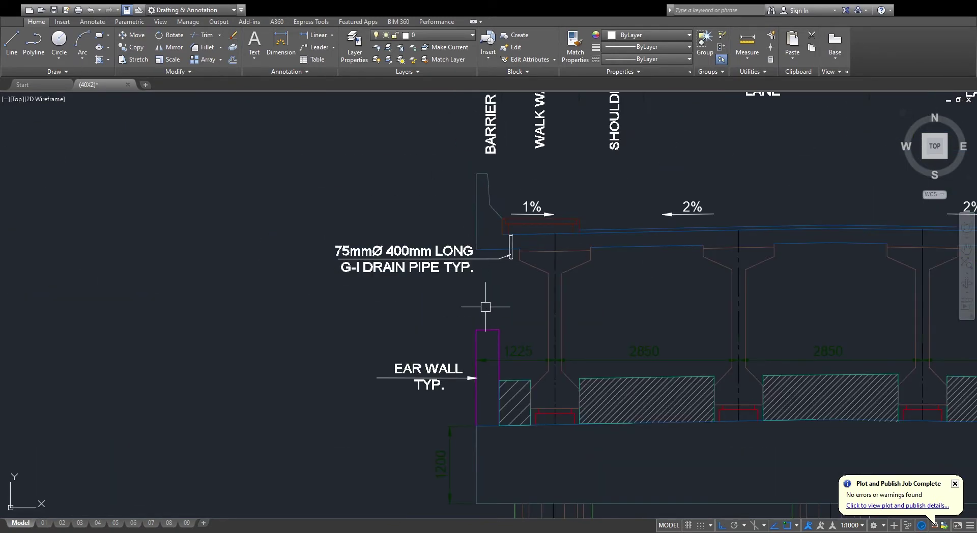
pyautogui.scroll(1, 513, 253)
pyautogui.scroll(2, 513, 253)
pyautogui.scroll(-2, 511, 247)
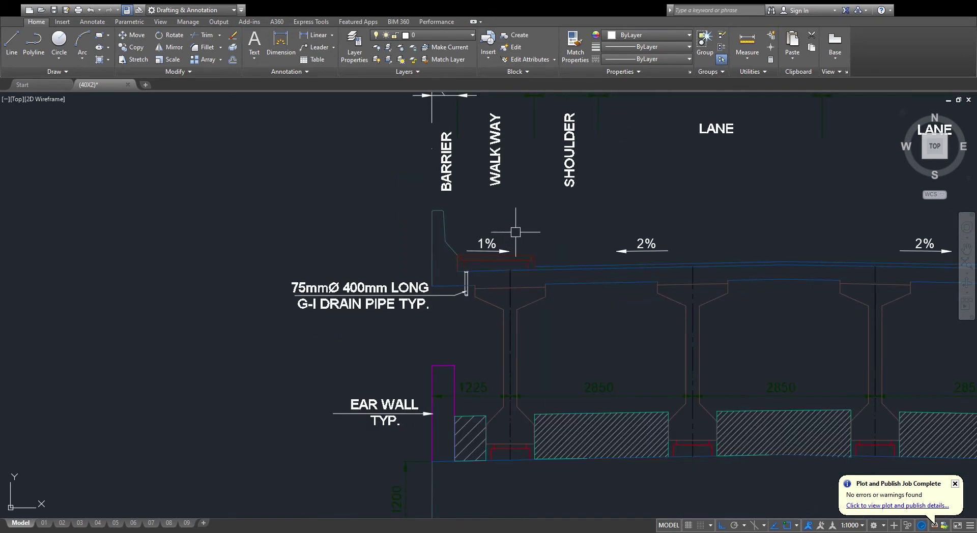
pyautogui.scroll(3, 465, 262)
# - Crossing-window the barrier outline to confirm it sits on layer S-Deck_Slab
pyautogui.click(419, 172)
pyautogui.click(289, 217)
pyautogui.scroll(-3, 357, 285)
pyautogui.scroll(-2, 352, 286)
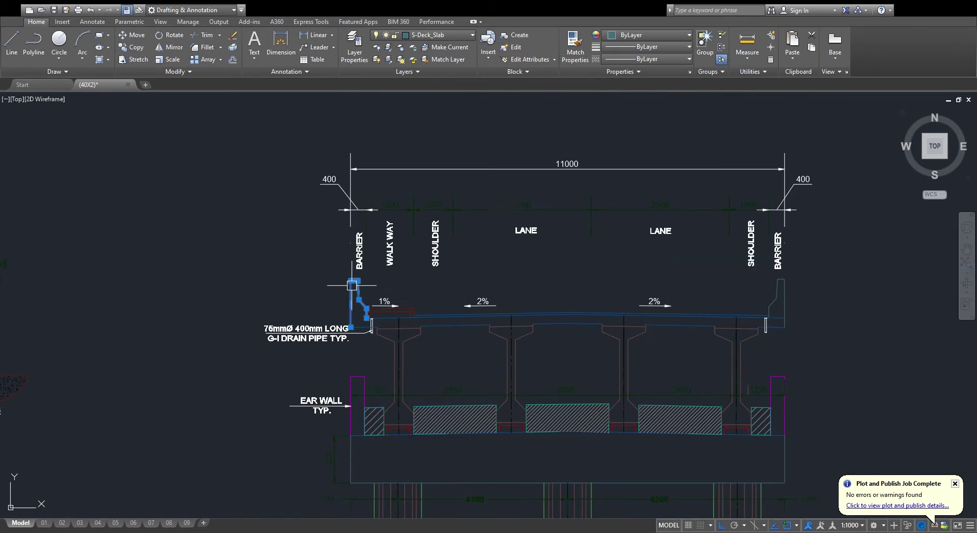
pyautogui.scroll(4, 436, 316)
pyautogui.scroll(-7, 523, 277)
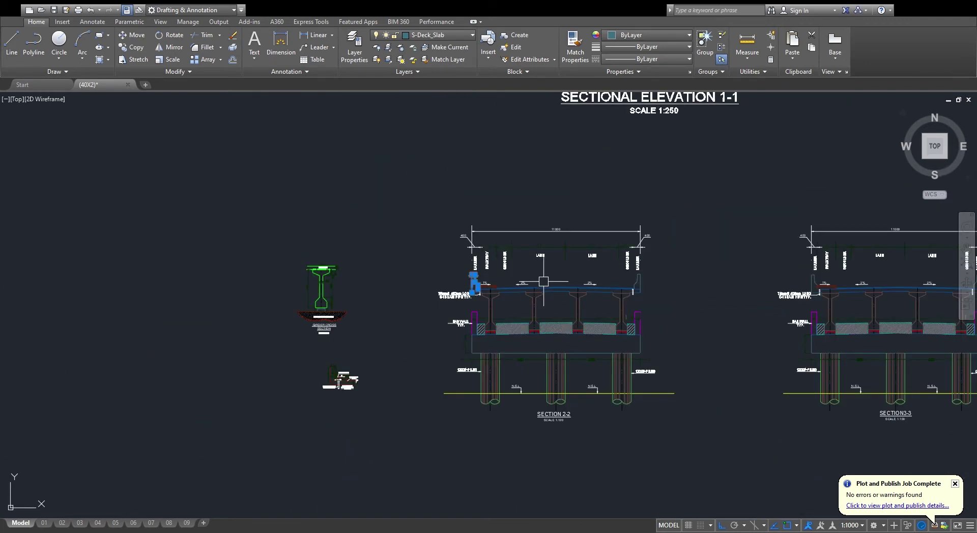
# - Zoom through the deck plan lanes and the elevation's F.R.L. and N.S.L. lines
pyautogui.scroll(8, 448, 269)
pyautogui.scroll(-6, 443, 279)
pyautogui.scroll(-6, 577, 269)
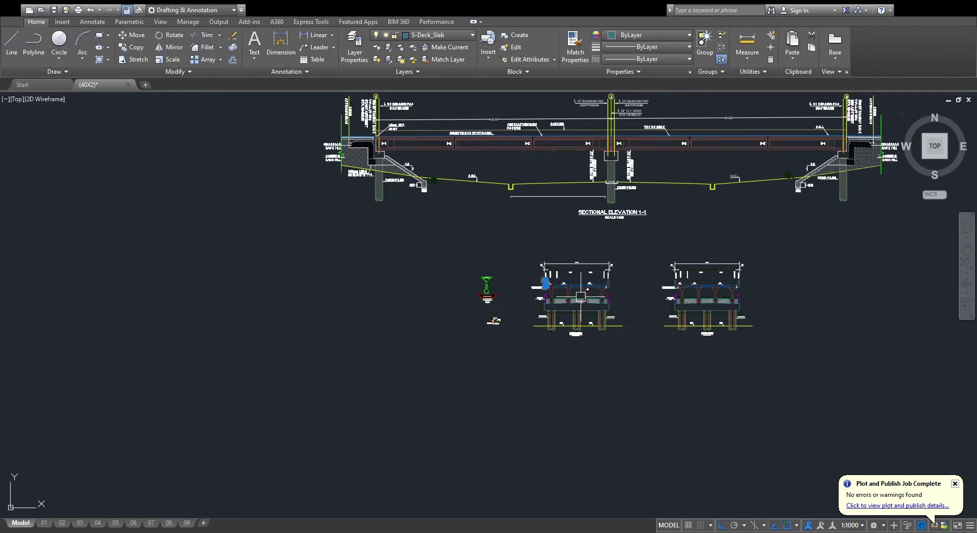
pyautogui.scroll(6, 553, 220)
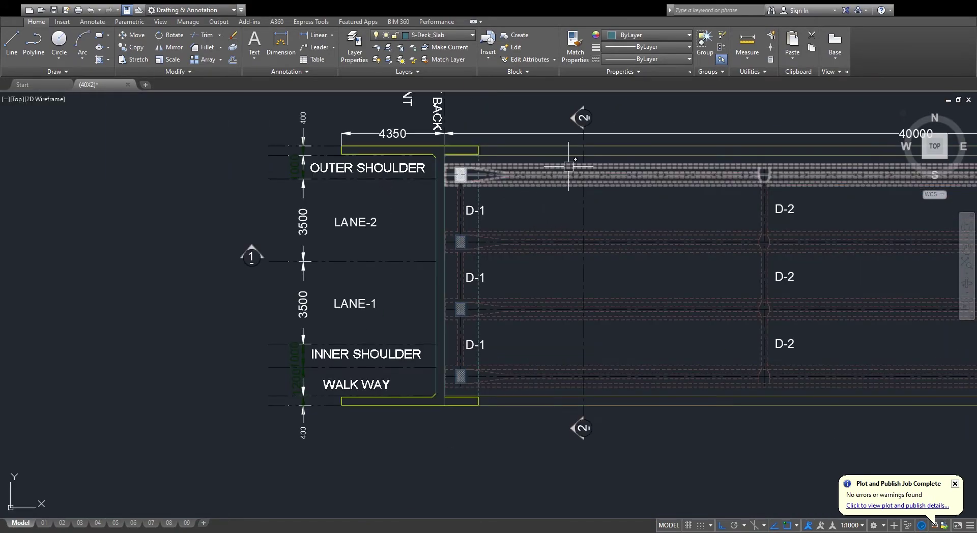
pyautogui.scroll(-6, 555, 430)
pyautogui.scroll(5, 644, 170)
pyautogui.scroll(3, 634, 234)
pyautogui.scroll(-4, 585, 233)
pyautogui.scroll(6, 496, 268)
pyautogui.scroll(-5, 495, 268)
pyautogui.scroll(3, 580, 331)
pyautogui.scroll(-4, 611, 326)
pyautogui.scroll(5, 715, 314)
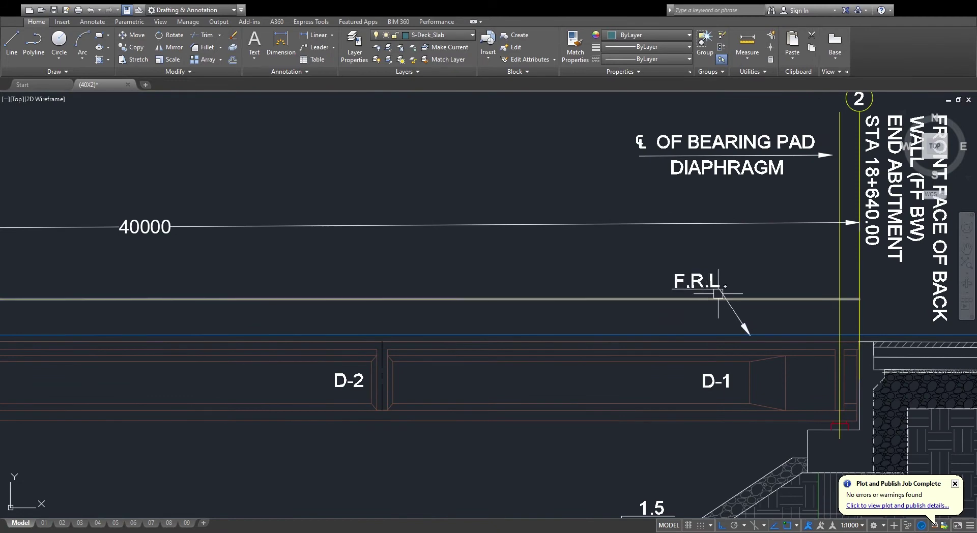
pyautogui.scroll(-5, 743, 265)
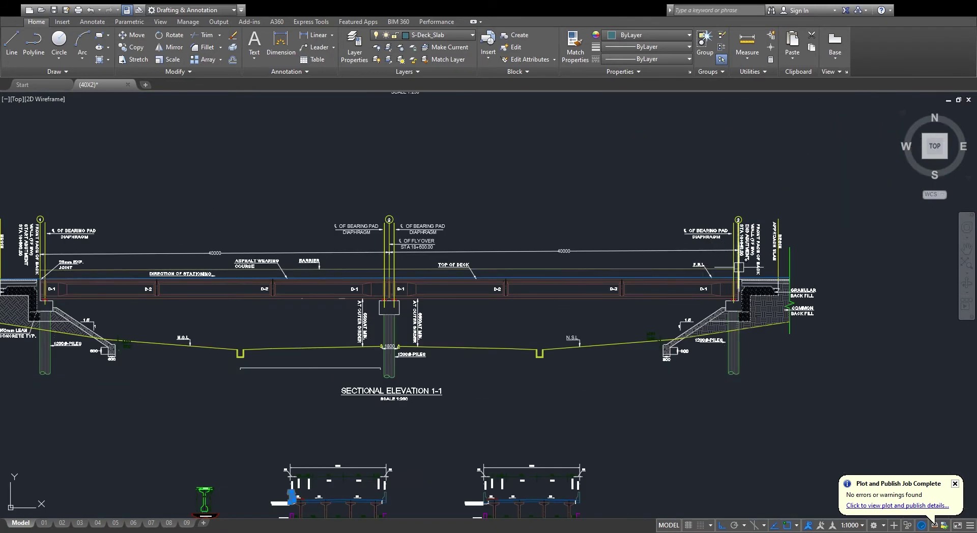
pyautogui.scroll(-3, 574, 305)
pyautogui.scroll(8, 567, 283)
# - Select the N.S.L. ground line and zoom over to the right abutment
pyautogui.click(327, 304)
pyautogui.scroll(-3, 358, 313)
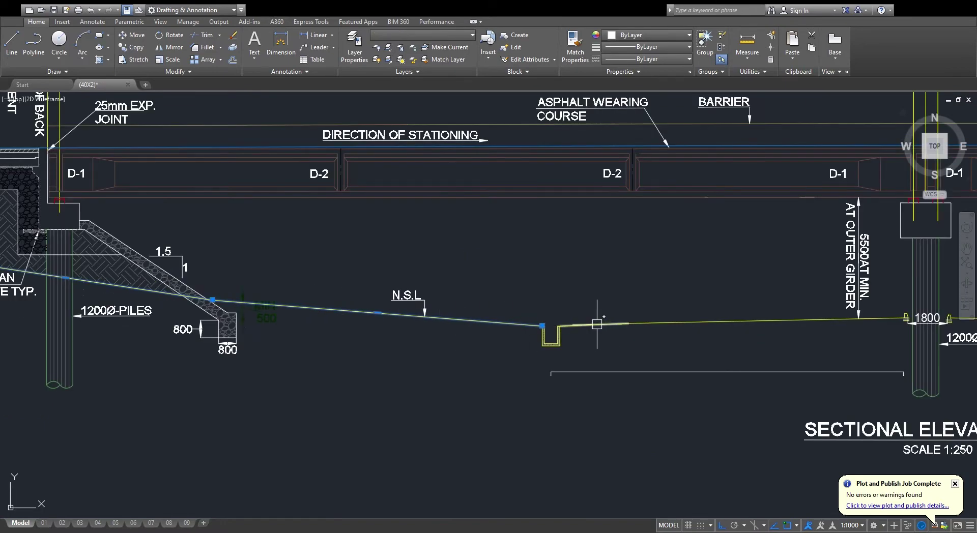
pyautogui.scroll(-5, 402, 328)
pyautogui.scroll(4, 738, 244)
pyautogui.scroll(-4, 699, 236)
pyautogui.scroll(5, 740, 249)
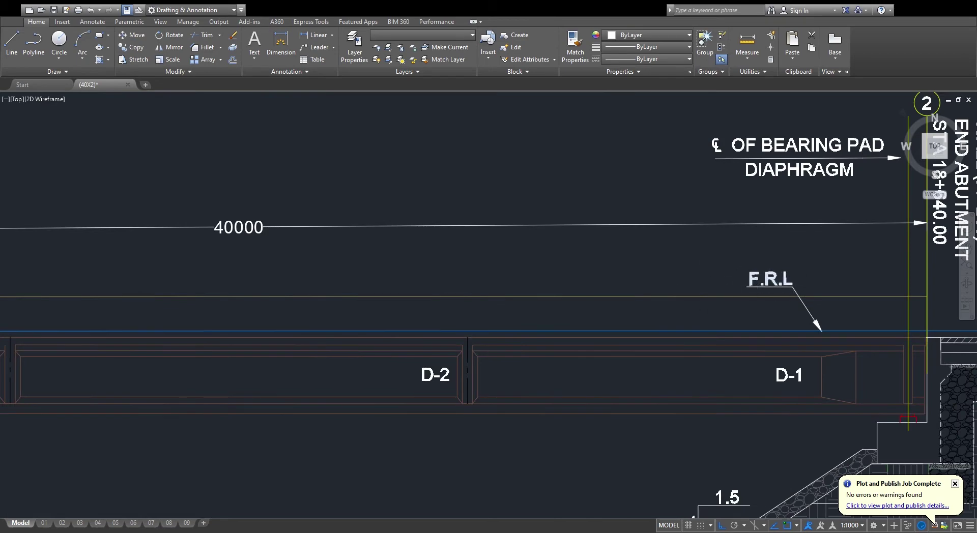
pyautogui.scroll(-4, 718, 298)
pyautogui.scroll(4, 752, 399)
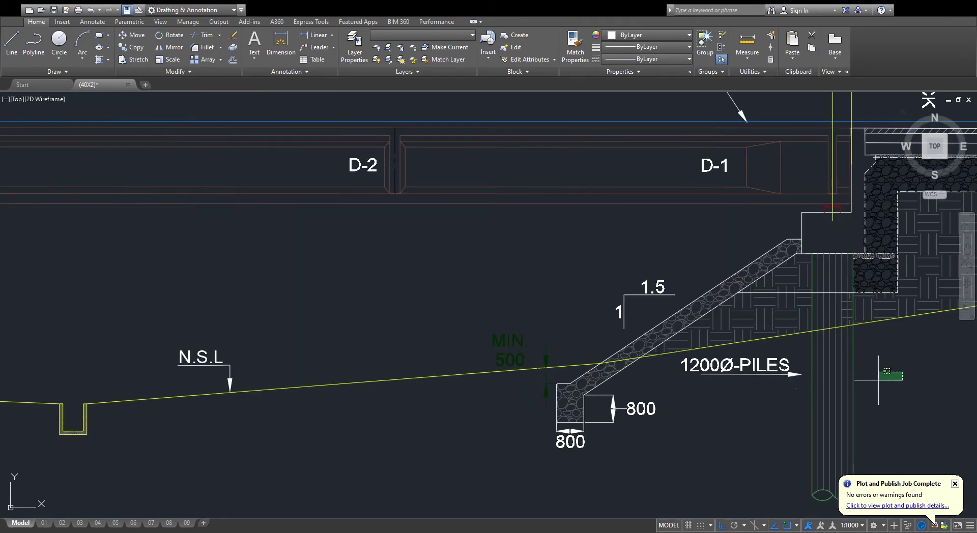
# - Window-select the pile and backfill hatch beside the slope, then clear the selection
pyautogui.moveTo(905, 377); pyautogui.dragTo(795, 384)
pyautogui.scroll(-4, 713, 304)
pyautogui.press('Escape')
# - Zoom until Section 2-2 is fully in view
pyautogui.scroll(3, 396, 385)
pyautogui.scroll(-8, 428, 327)
pyautogui.scroll(6, 499, 286)
pyautogui.scroll(6, 524, 245)
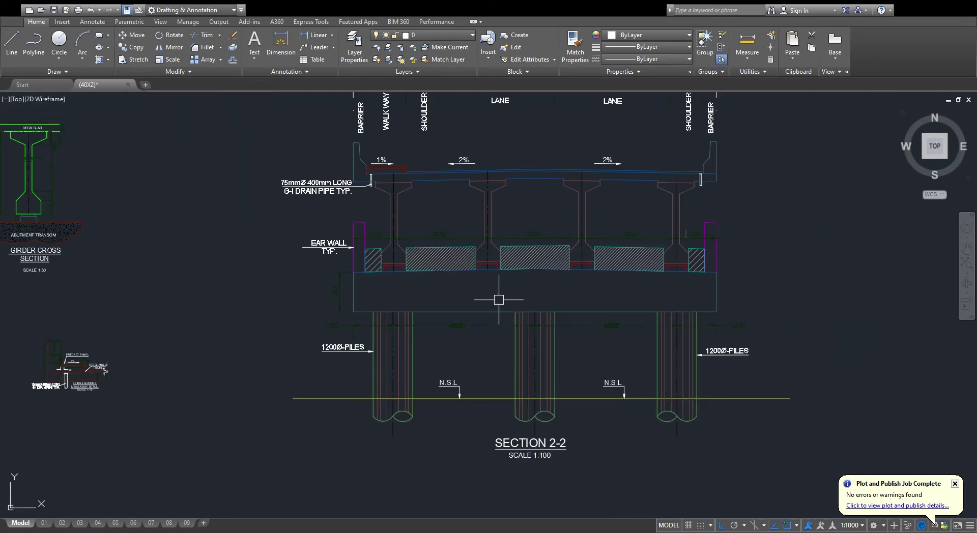
# - Inspect the left and middle piles and the edge line below the left ear wall, clearing each selection
pyautogui.scroll(3, 425, 354)
pyautogui.click(436, 323)
pyautogui.scroll(-3, 436, 323)
pyautogui.click(568, 341)
pyautogui.press('Escape')
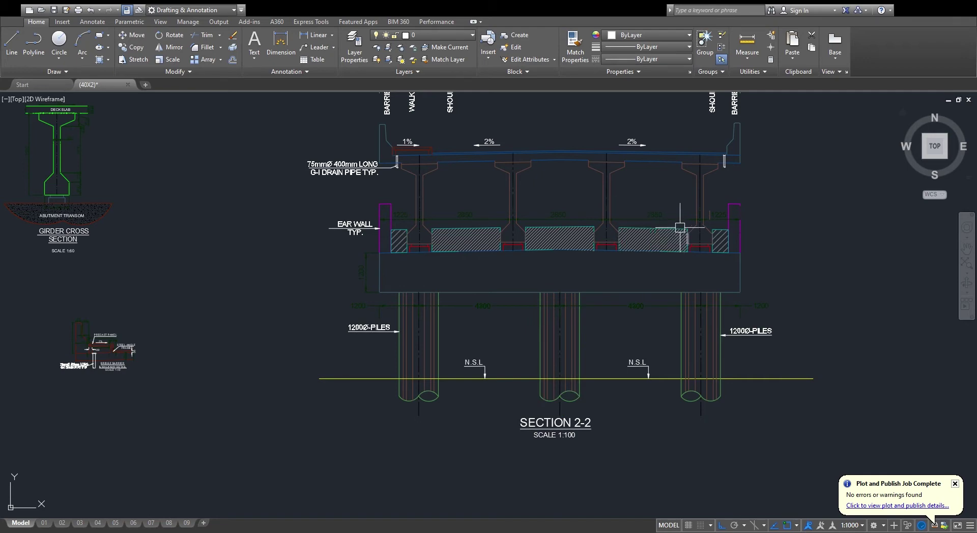
pyautogui.scroll(5, 369, 260)
pyautogui.click(386, 293)
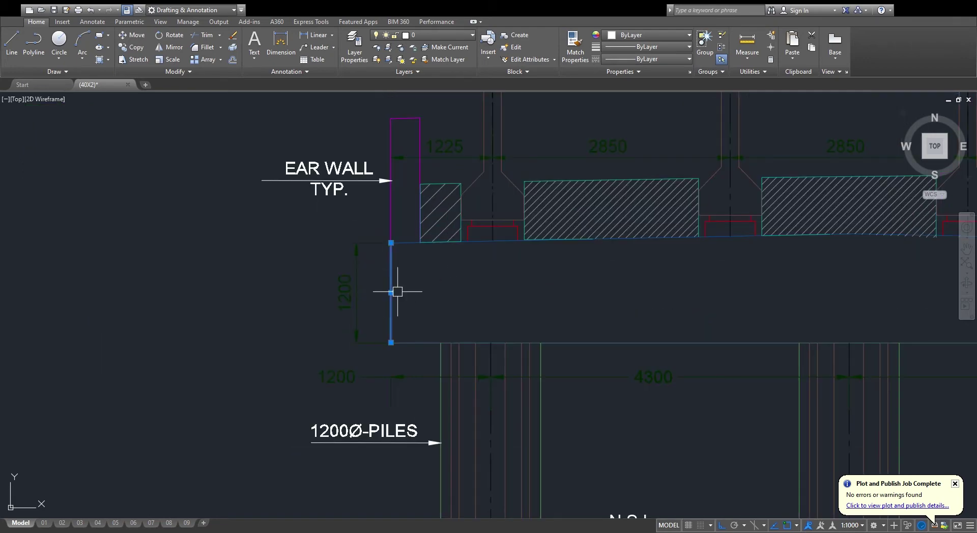
pyautogui.scroll(-3, 432, 270)
pyautogui.scroll(-2, 452, 281)
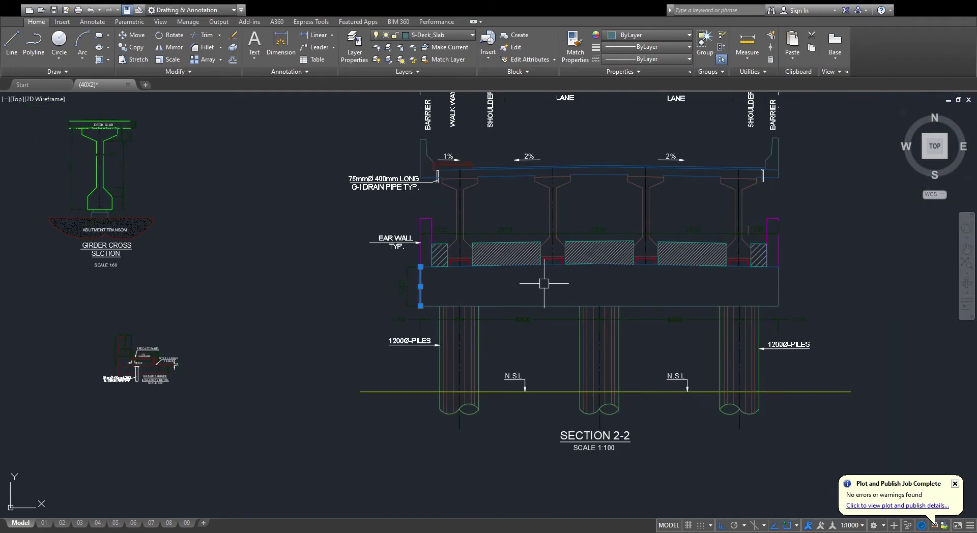
pyautogui.press('Escape')
# - Zoom over the Bridge Barrier & Walkway Detail, then onto the girder cross section's abutment transom
pyautogui.scroll(-2, 580, 274)
pyautogui.scroll(2, 464, 252)
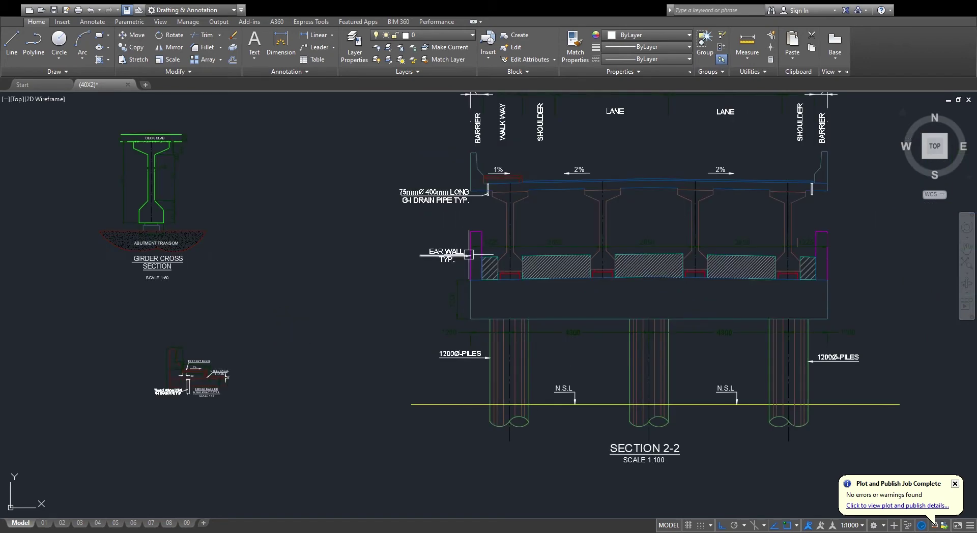
pyautogui.scroll(5, 148, 366)
pyautogui.scroll(-3, 360, 349)
pyautogui.scroll(3, 444, 359)
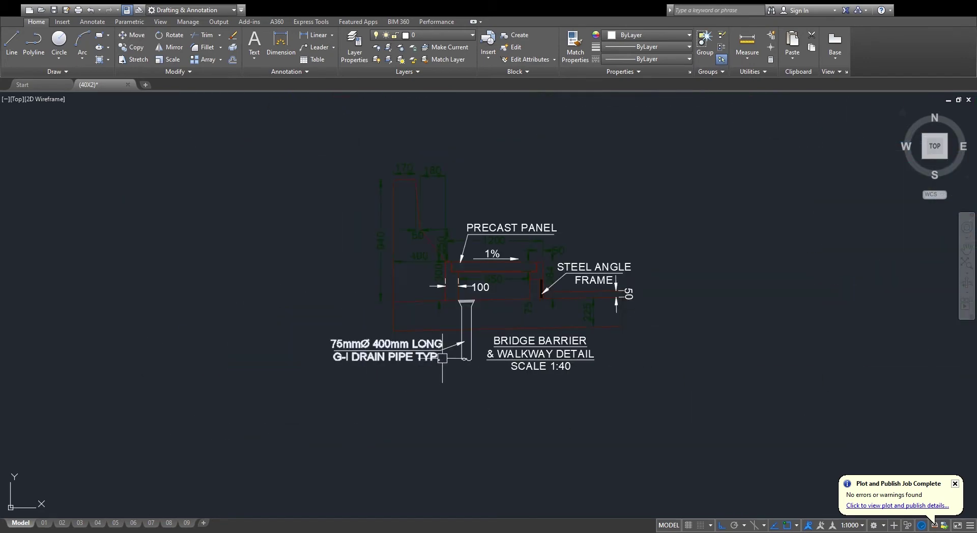
pyautogui.scroll(-2, 443, 358)
pyautogui.scroll(3, 508, 240)
pyautogui.scroll(-3, 490, 297)
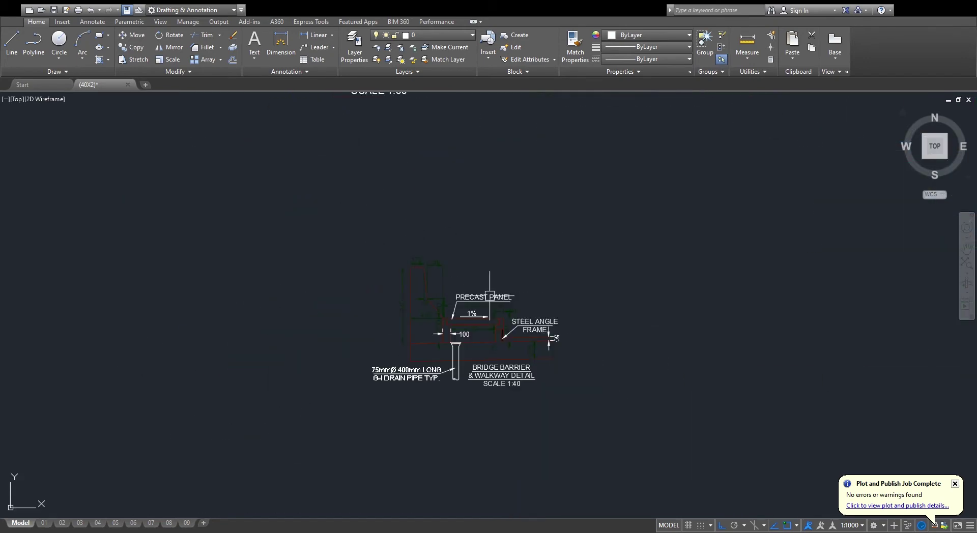
pyautogui.scroll(-3, 485, 300)
pyautogui.scroll(4, 454, 314)
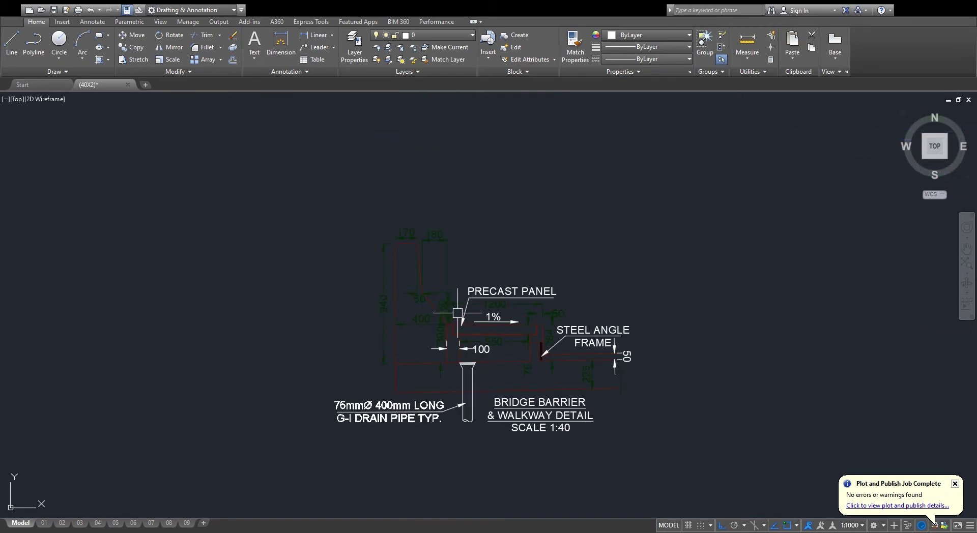
pyautogui.scroll(-3, 458, 313)
pyautogui.scroll(4, 497, 332)
pyautogui.scroll(-3, 421, 240)
pyautogui.scroll(4, 446, 385)
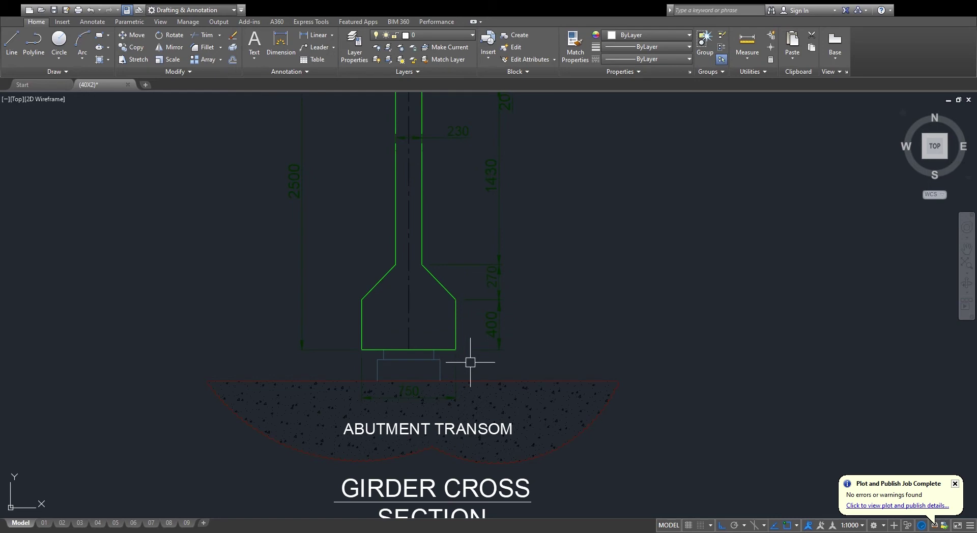
# - Zoom out and in across Section 3-3 and Section 2-2
pyautogui.scroll(-5, 427, 331)
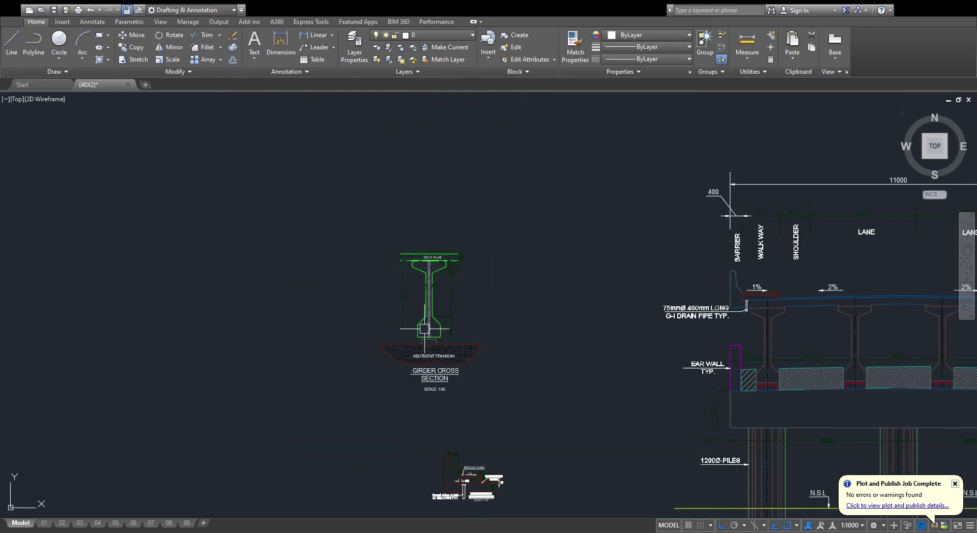
pyautogui.scroll(-4, 455, 311)
pyautogui.scroll(5, 754, 313)
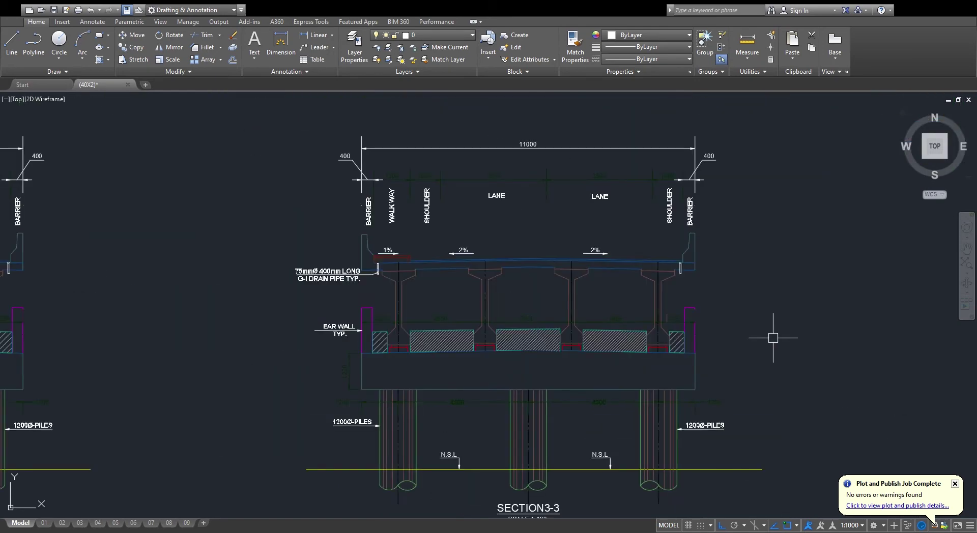
pyautogui.scroll(-3, 698, 288)
pyautogui.scroll(4, 381, 399)
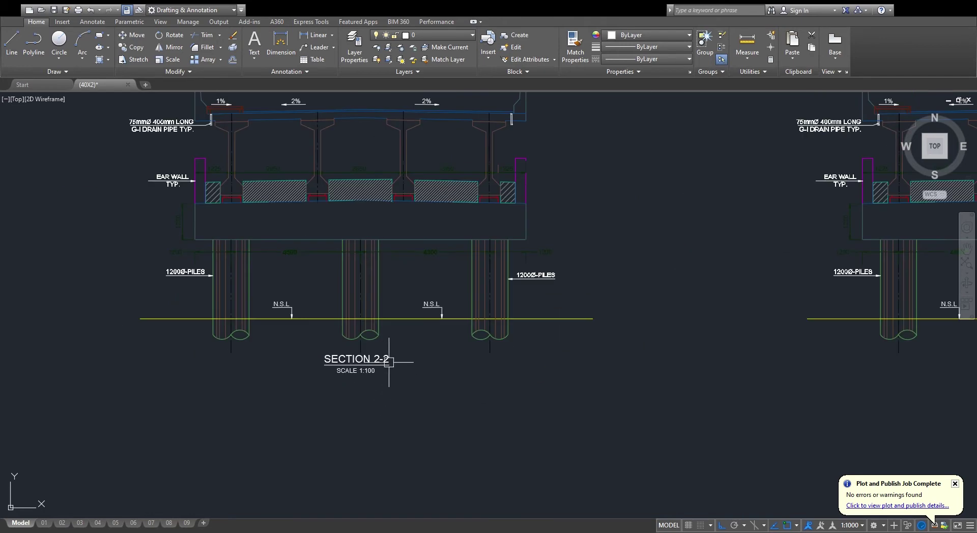
pyautogui.scroll(-3, 560, 356)
pyautogui.scroll(3, 691, 332)
pyautogui.scroll(-5, 515, 346)
pyautogui.scroll(4, 447, 359)
pyautogui.scroll(-6, 556, 360)
pyautogui.scroll(6, 451, 181)
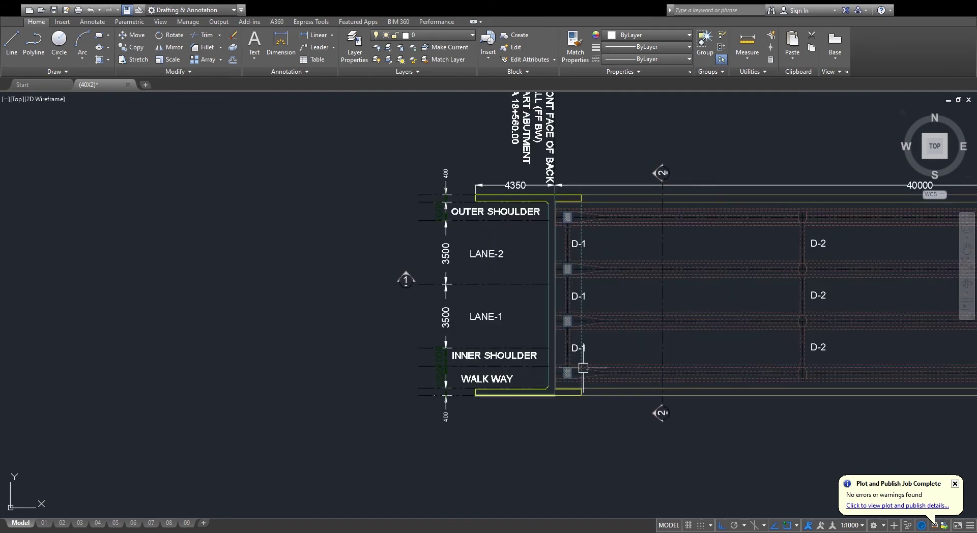
# - Review the Bridge Layout Plan and settle on the Pile Layout Plan's abutment and pier pile groups
pyautogui.scroll(-4, 656, 388)
pyautogui.scroll(4, 822, 211)
pyautogui.scroll(-4, 746, 226)
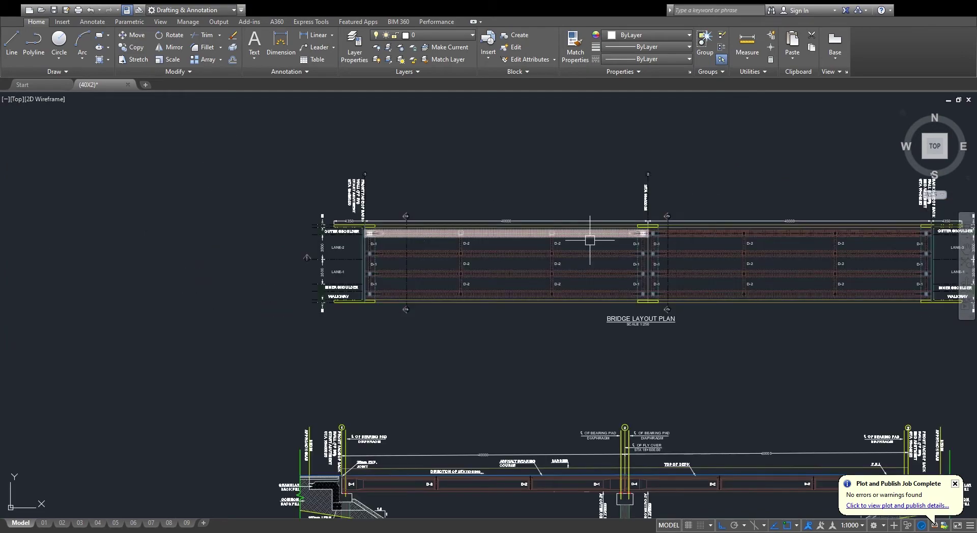
pyautogui.scroll(4, 584, 235)
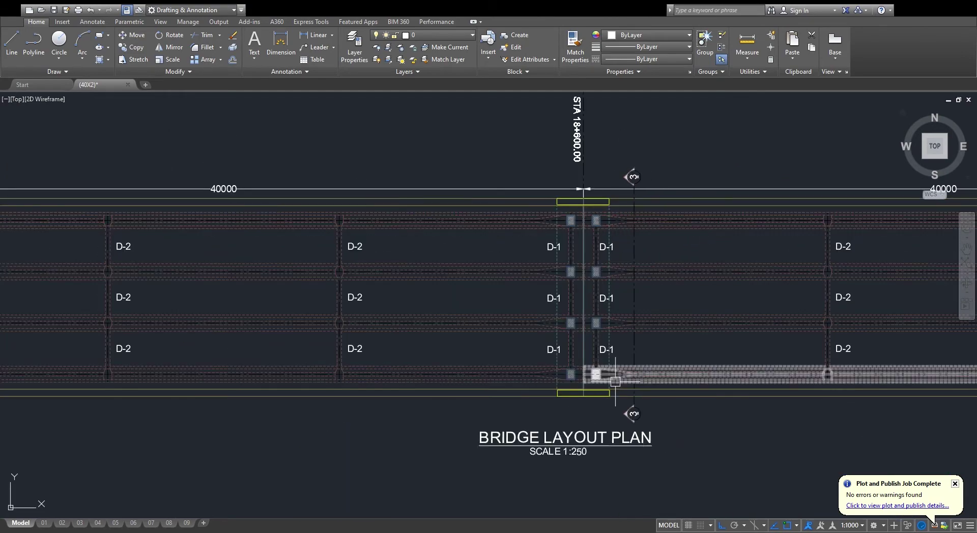
pyautogui.scroll(-5, 617, 383)
pyautogui.scroll(5, 585, 387)
pyautogui.scroll(5, 600, 367)
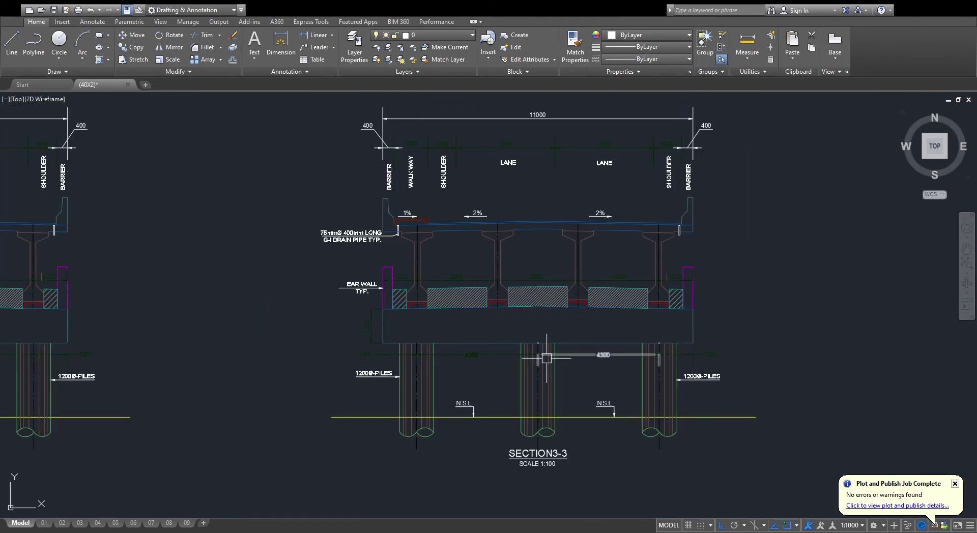
pyautogui.scroll(-3, 628, 274)
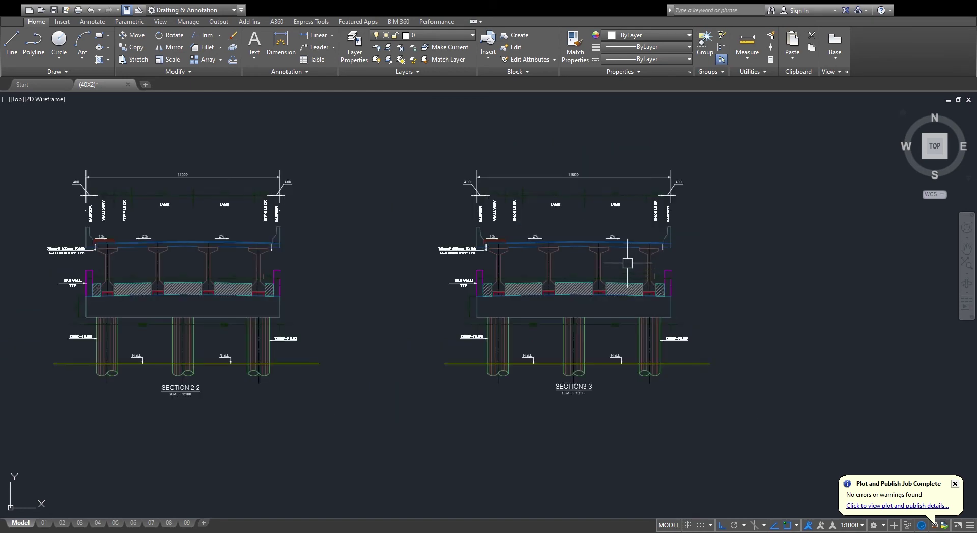
pyautogui.scroll(5, 579, 218)
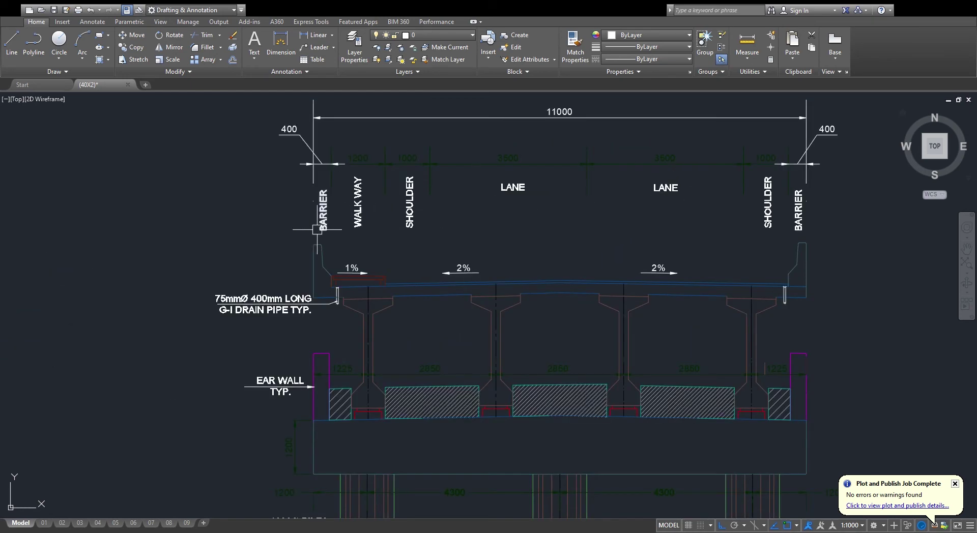
pyautogui.scroll(-6, 602, 255)
pyautogui.scroll(5, 675, 194)
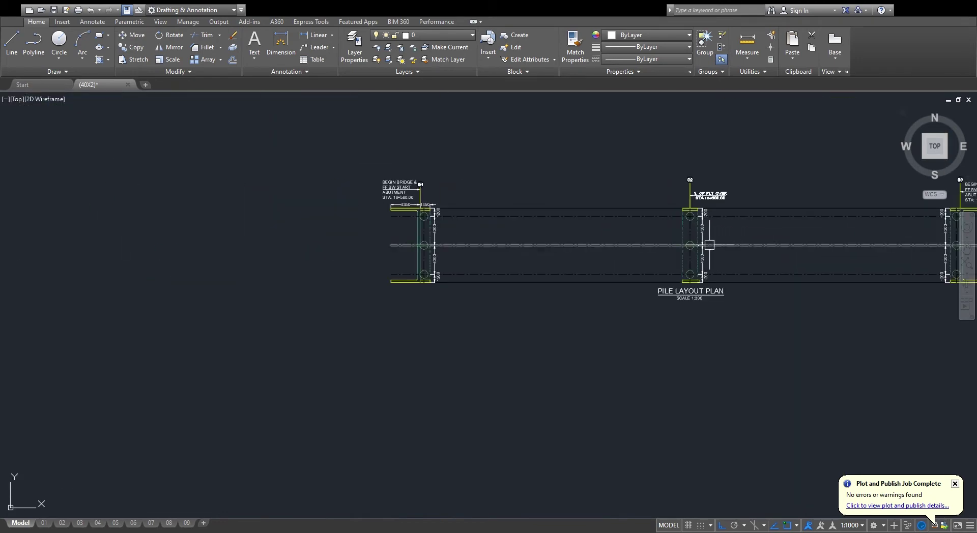
# - Zoom from the Pile Layout Plan to the two pile section details with notes between
pyautogui.scroll(2, 755, 270)
pyautogui.scroll(-4, 754, 270)
pyautogui.scroll(5, 527, 351)
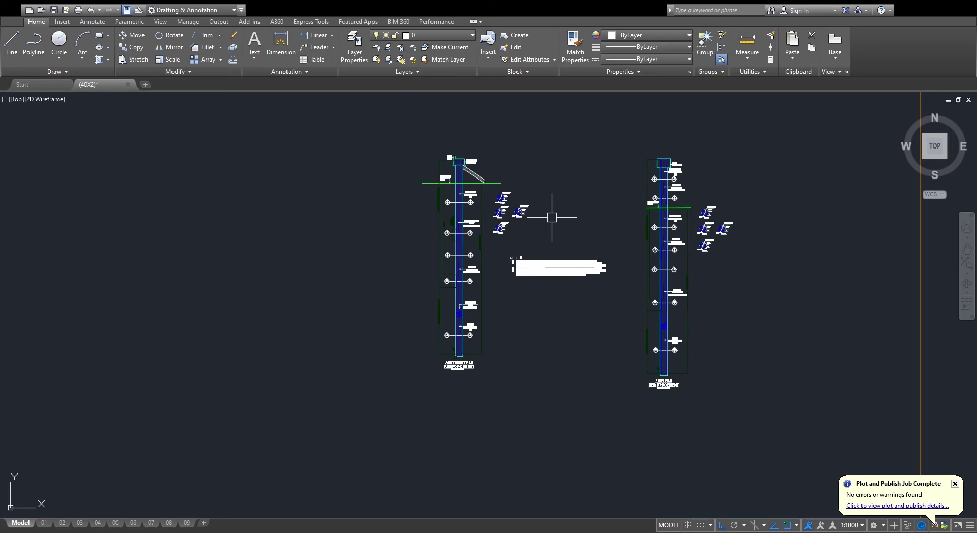
# - Zoom into Section 4-4 and the pile NOTE text
pyautogui.scroll(-4, 630, 232)
pyautogui.scroll(6, 677, 209)
pyautogui.scroll(-3, 453, 201)
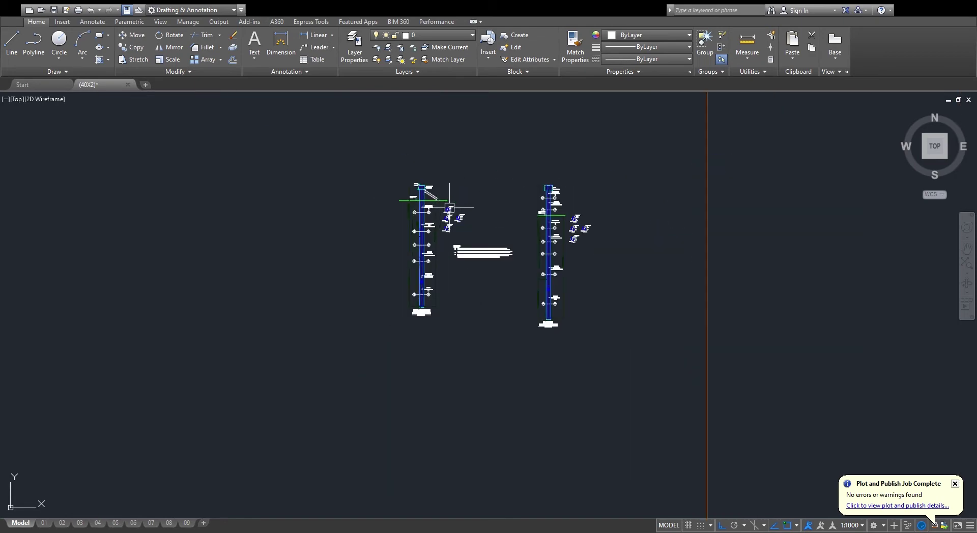
pyautogui.scroll(5, 446, 222)
pyautogui.scroll(-3, 511, 238)
pyautogui.scroll(4, 504, 270)
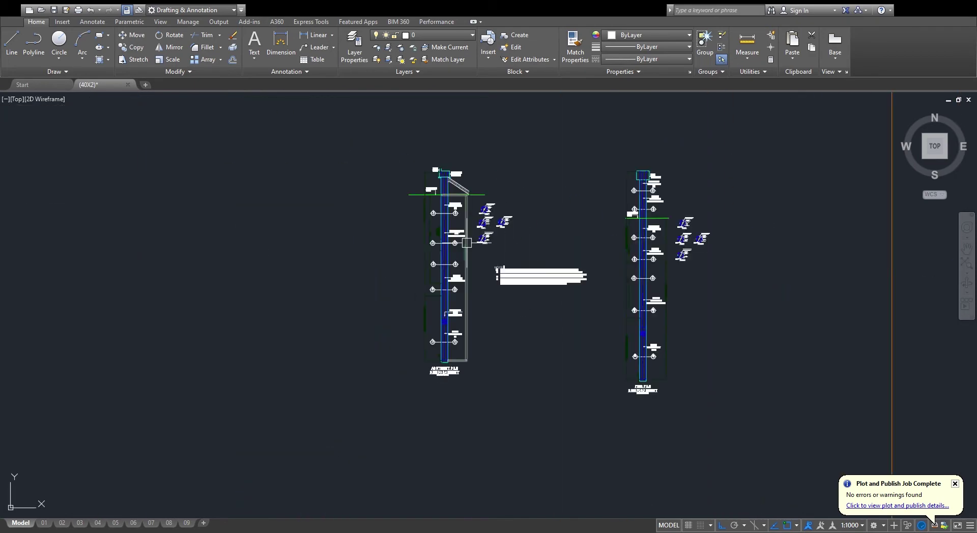
pyautogui.scroll(2, 377, 273)
pyautogui.scroll(-4, 532, 258)
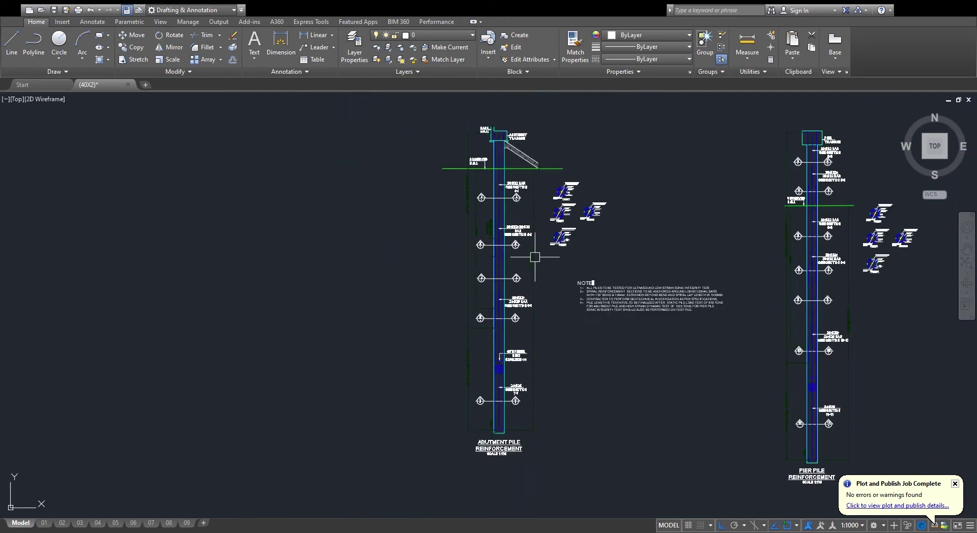
pyautogui.scroll(4, 497, 163)
pyautogui.scroll(3, 560, 239)
pyautogui.scroll(-5, 594, 271)
pyautogui.scroll(5, 723, 272)
# - Zoom onto the 1:100 Half Elevation of P.S.C Girder with its cable profiles and lifting-pin notes
pyautogui.scroll(2, 528, 229)
pyautogui.scroll(-4, 530, 246)
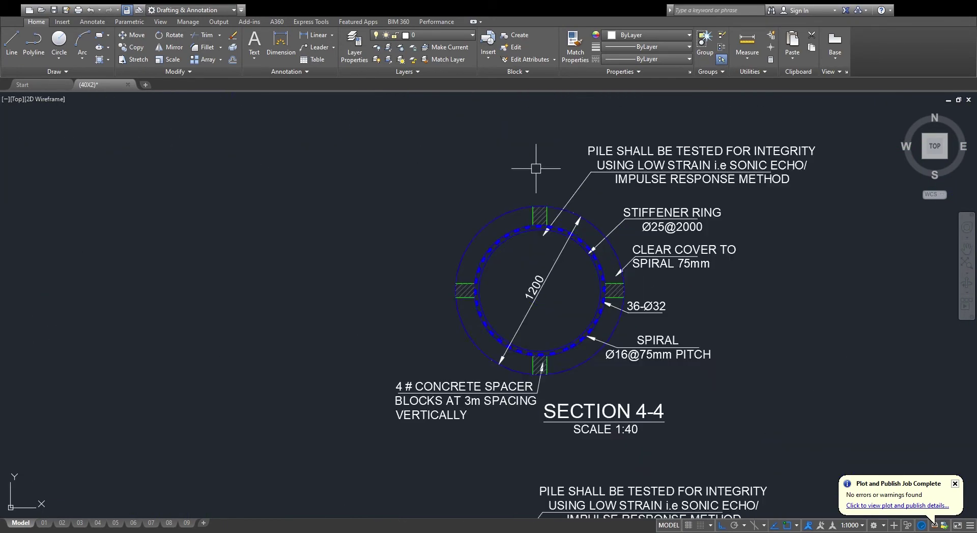
pyautogui.scroll(5, 570, 265)
pyautogui.scroll(-1, 600, 283)
pyautogui.scroll(-4, 579, 284)
pyautogui.scroll(6, 578, 283)
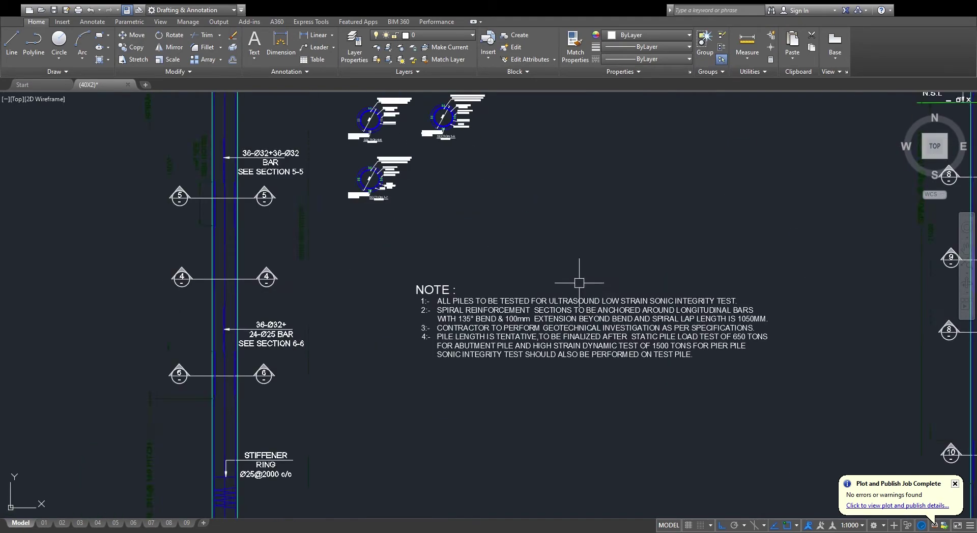
pyautogui.scroll(-2, 580, 320)
pyautogui.scroll(-5, 585, 248)
pyautogui.scroll(7, 555, 234)
pyautogui.scroll(-6, 555, 233)
pyautogui.scroll(3, 555, 233)
pyautogui.scroll(-4, 592, 229)
pyautogui.scroll(9, 449, 173)
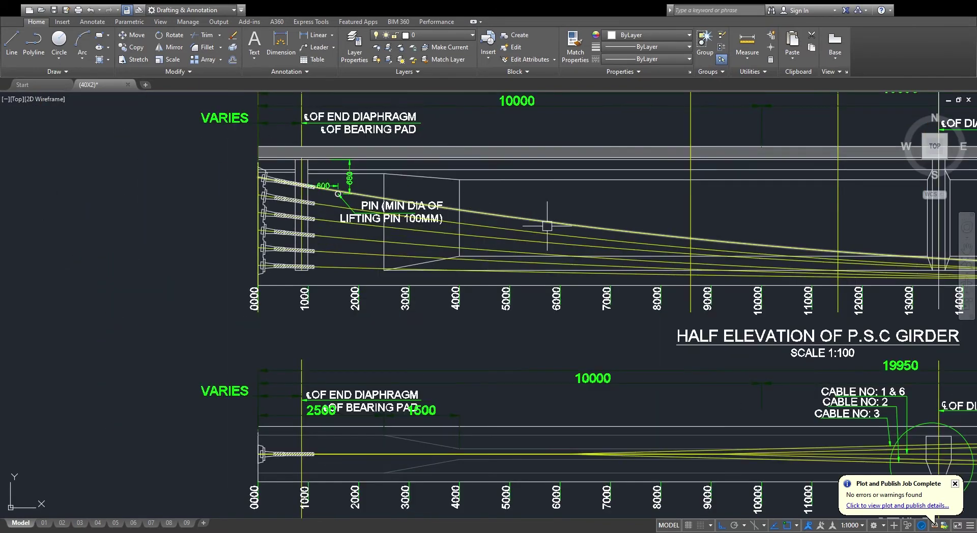
# - Zoom across the girder plans and the Section 12-12 details
pyautogui.scroll(-2, 449, 173)
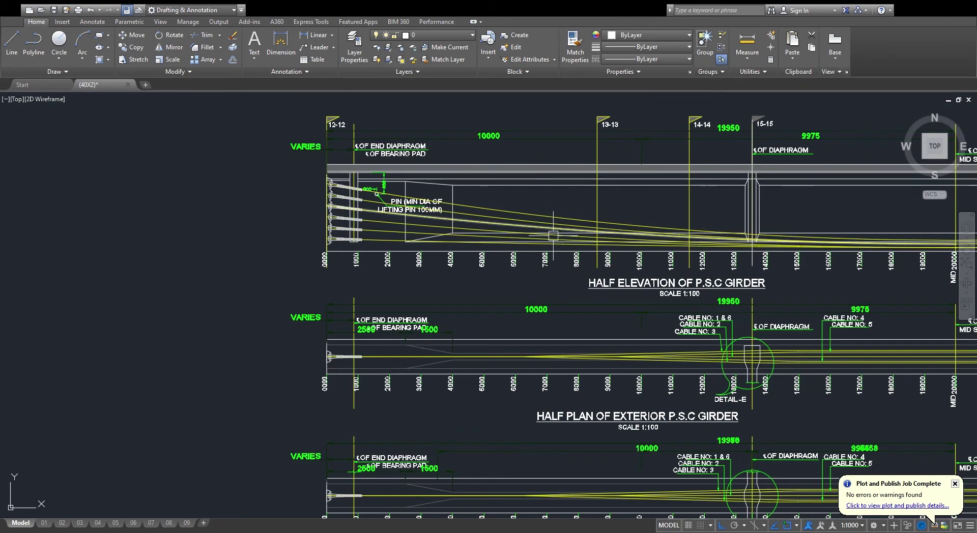
pyautogui.scroll(-2, 535, 218)
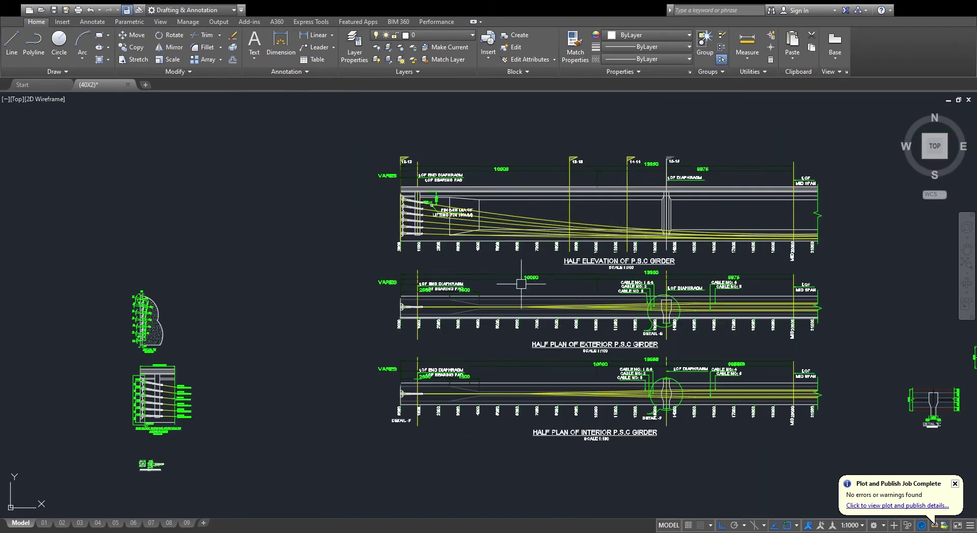
pyautogui.scroll(-2, 674, 314)
pyautogui.scroll(4, 541, 390)
pyautogui.scroll(5, 368, 425)
pyautogui.scroll(-4, 661, 275)
pyautogui.scroll(4, 559, 285)
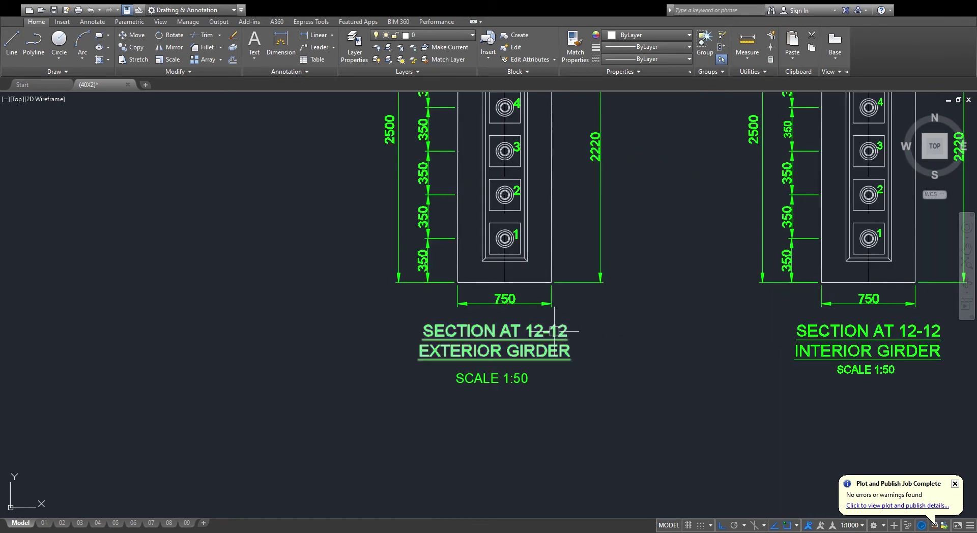
pyautogui.scroll(-4, 509, 341)
pyautogui.scroll(4, 509, 209)
pyautogui.scroll(-5, 473, 224)
pyautogui.scroll(4, 583, 252)
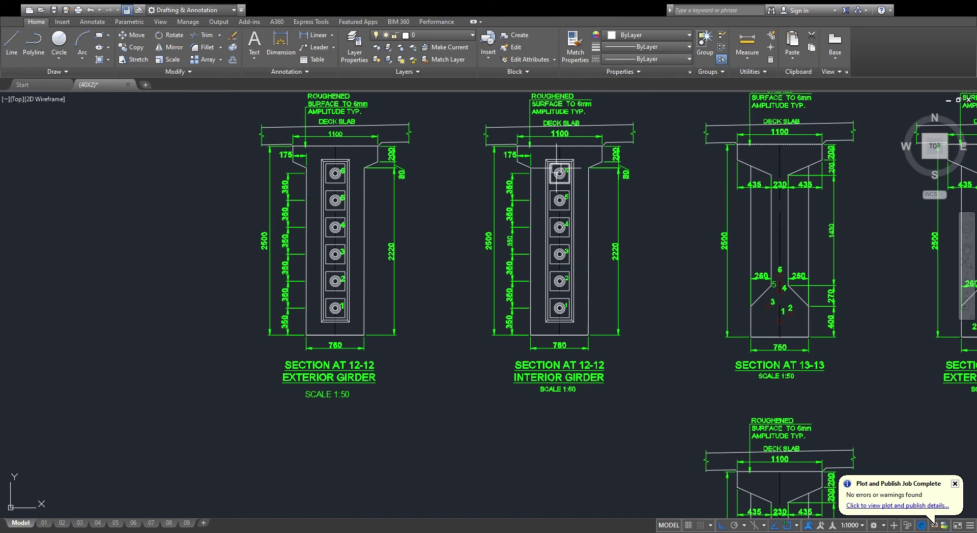
# - Review cable Tables No-01 and 02, then move to the girder reinforcement half elevation
pyautogui.scroll(2, 774, 299)
pyautogui.scroll(-8, 719, 279)
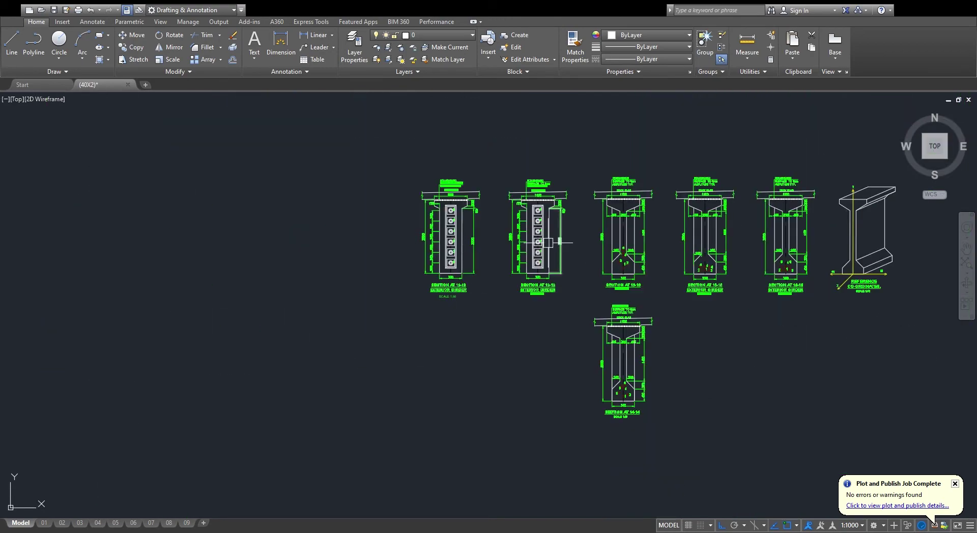
pyautogui.scroll(2, 636, 285)
pyautogui.scroll(3, 654, 212)
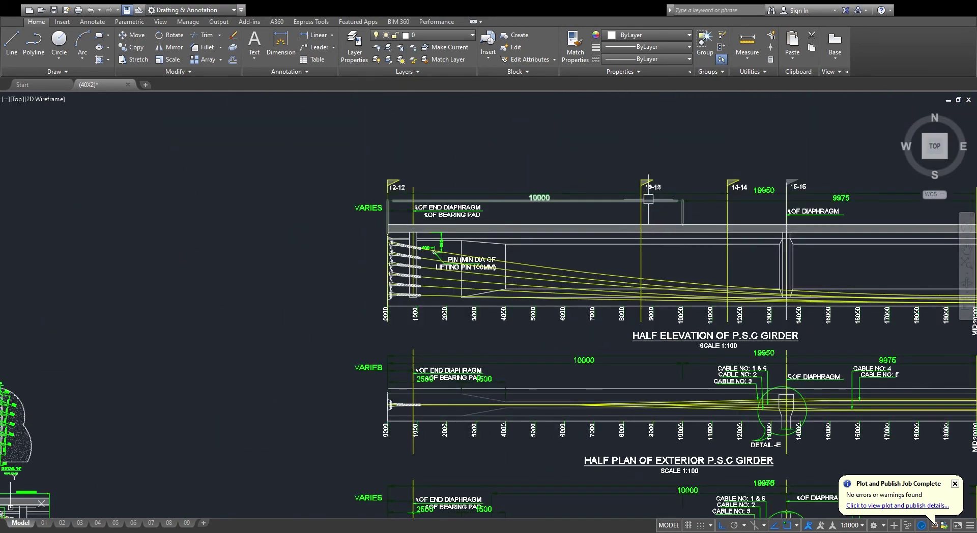
pyautogui.scroll(3, 651, 203)
pyautogui.scroll(-2, 657, 193)
pyautogui.scroll(3, 504, 202)
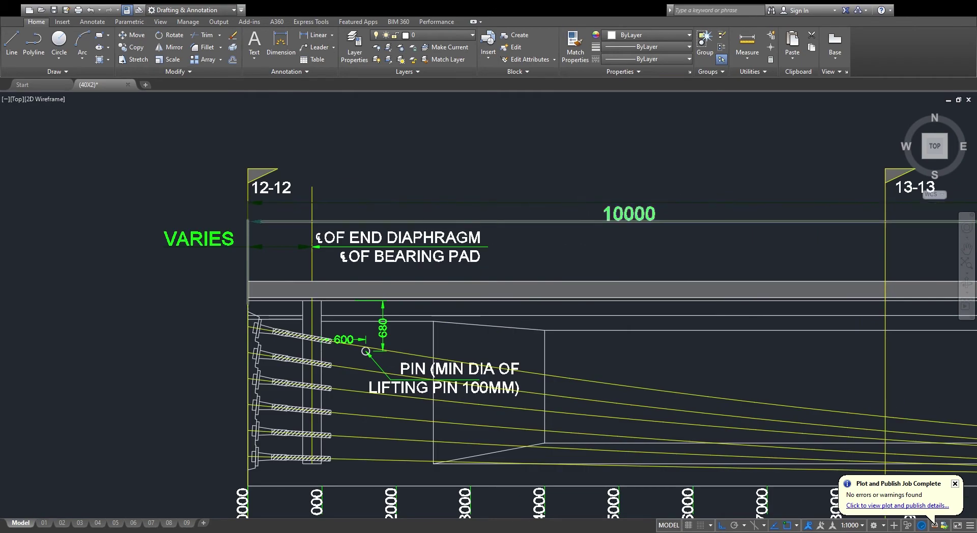
pyautogui.scroll(-8, 566, 212)
pyautogui.scroll(5, 566, 211)
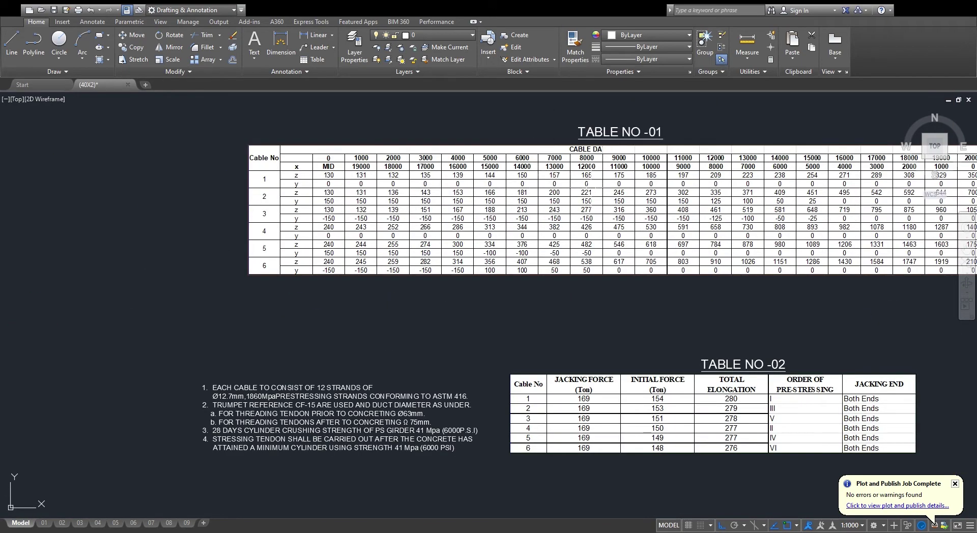
pyautogui.scroll(-5, 611, 224)
pyautogui.scroll(5, 611, 224)
pyautogui.scroll(-2, 630, 231)
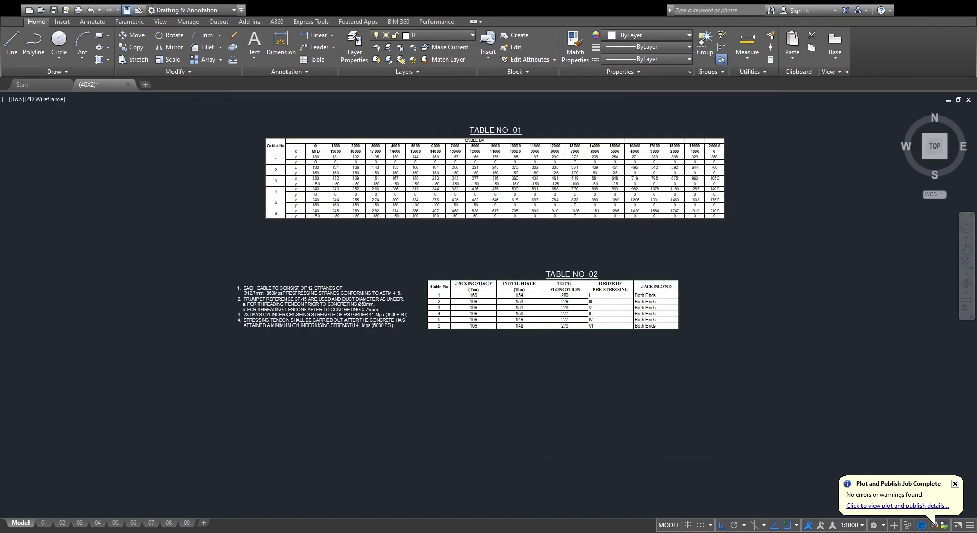
pyautogui.moveTo(630, 231); pyautogui.dragTo(692, 182, button='middle')
pyautogui.scroll(-3, 584, 253)
pyautogui.scroll(8, 689, 321)
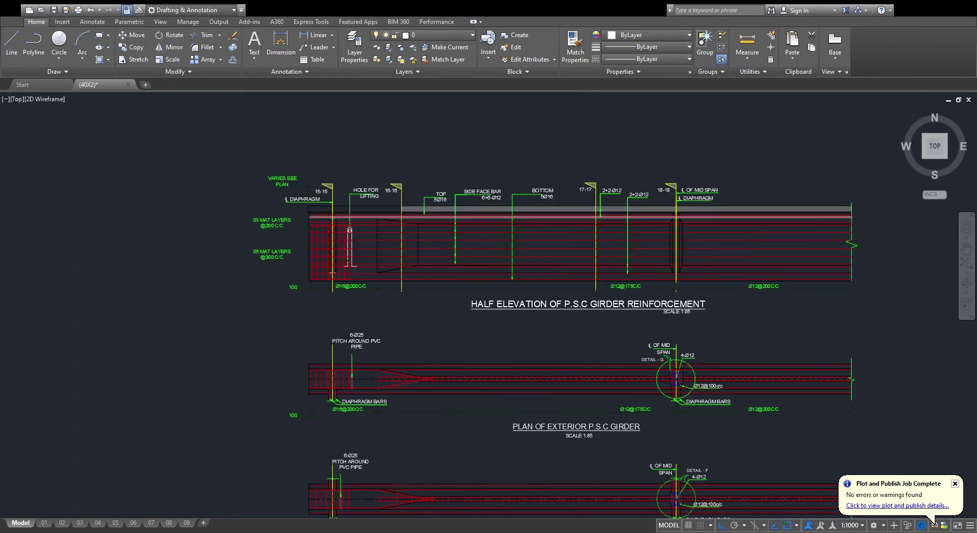
pyautogui.scroll(-8, 540, 216)
pyautogui.scroll(5, 584, 240)
pyautogui.scroll(-3, 622, 150)
pyautogui.scroll(3, 617, 154)
pyautogui.scroll(10, 585, 310)
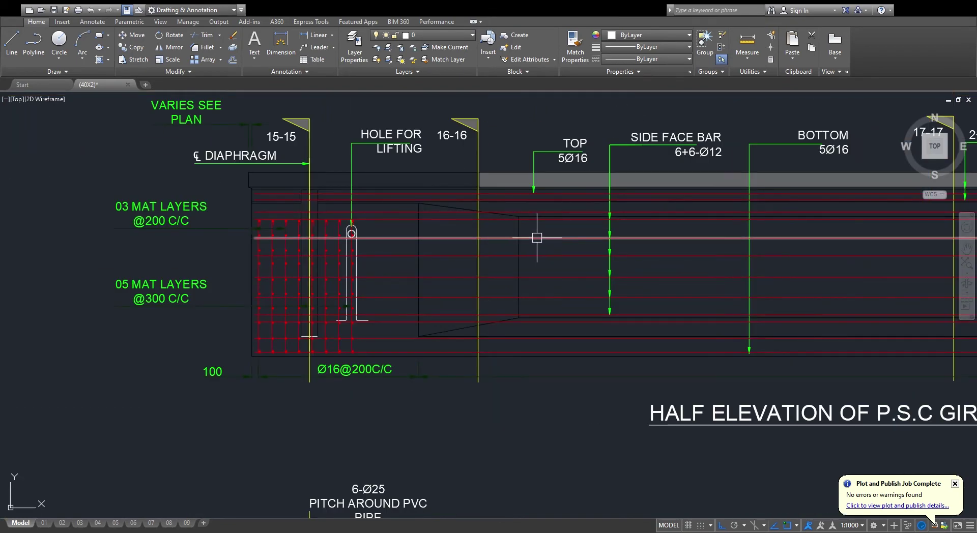
pyautogui.scroll(-4, 447, 211)
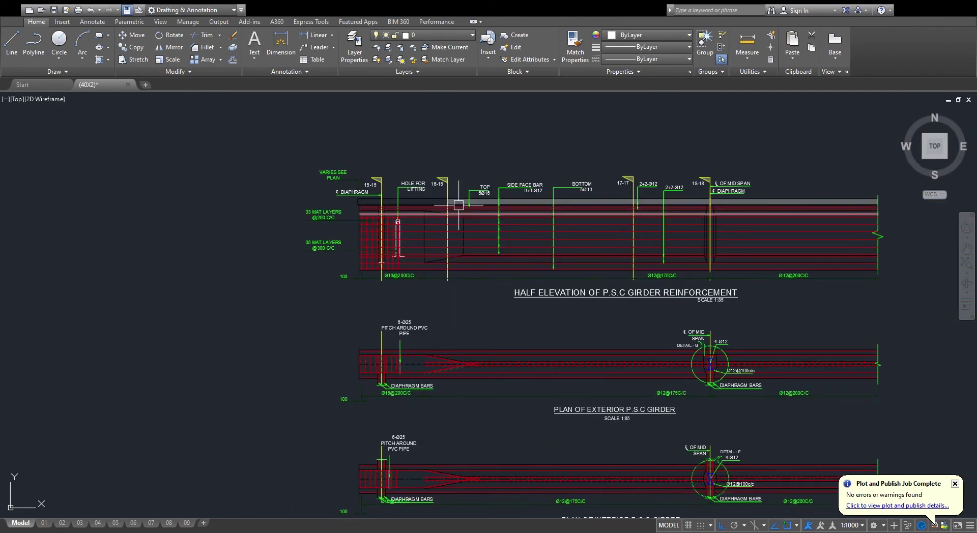
pyautogui.scroll(1, 458, 213)
pyautogui.scroll(-1, 528, 313)
pyautogui.scroll(7, 528, 313)
pyautogui.scroll(-3, 460, 298)
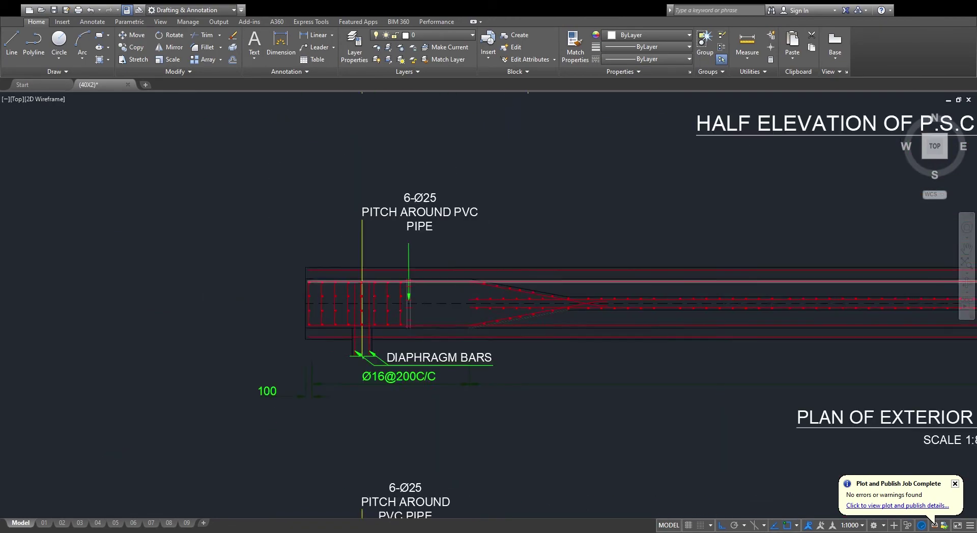
pyautogui.scroll(2, 463, 300)
pyautogui.scroll(-4, 515, 265)
pyautogui.scroll(6, 594, 268)
pyautogui.scroll(-2, 570, 252)
pyautogui.scroll(5, 748, 266)
pyautogui.scroll(-7, 484, 255)
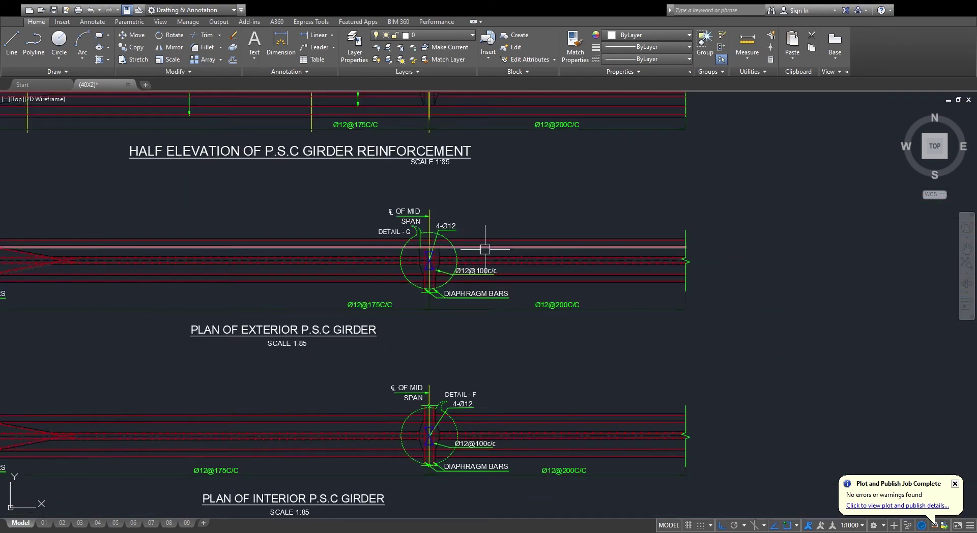
pyautogui.scroll(6, 452, 244)
pyautogui.scroll(-2, 659, 207)
pyautogui.scroll(-3, 658, 206)
pyautogui.scroll(2, 586, 275)
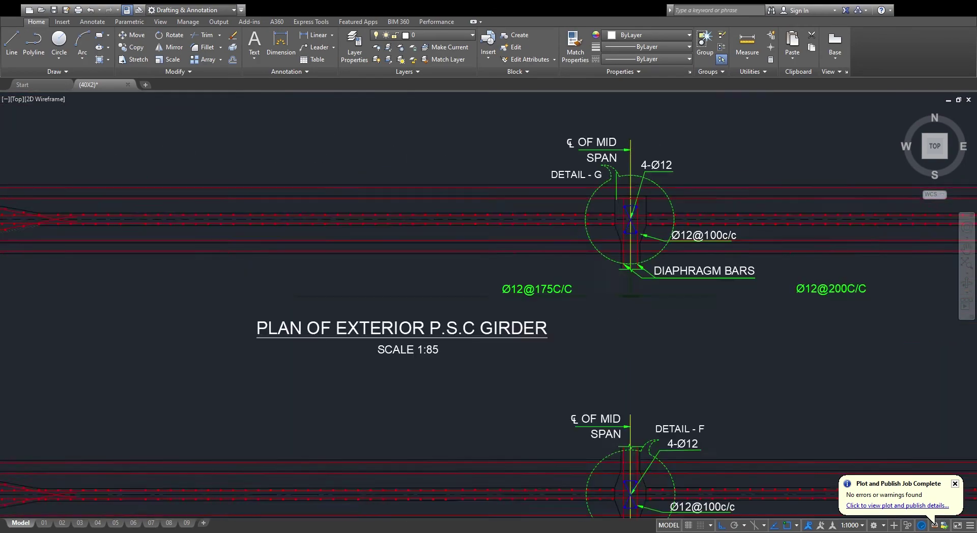
pyautogui.scroll(-5, 483, 366)
pyautogui.scroll(5, 453, 405)
pyautogui.scroll(-4, 280, 300)
pyautogui.scroll(4, 306, 204)
pyautogui.scroll(-2, 309, 206)
pyautogui.scroll(2, 309, 207)
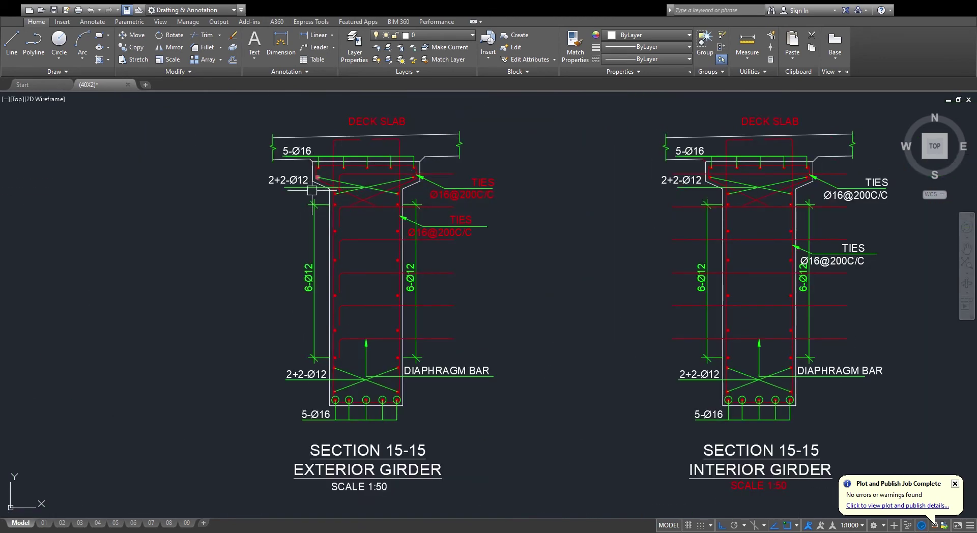
pyautogui.scroll(-5, 415, 286)
pyautogui.scroll(5, 430, 264)
pyautogui.scroll(-5, 475, 283)
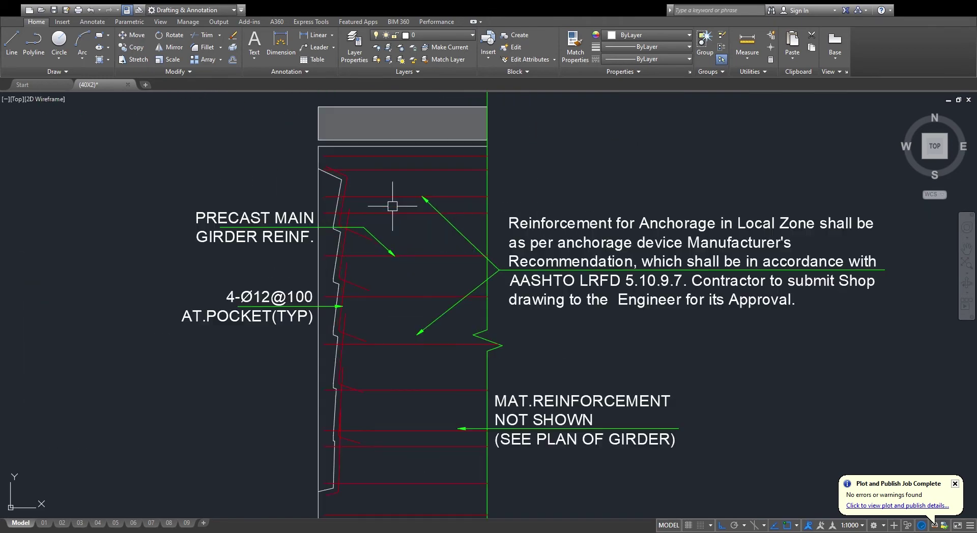
pyautogui.scroll(3, 544, 136)
pyautogui.scroll(5, 575, 154)
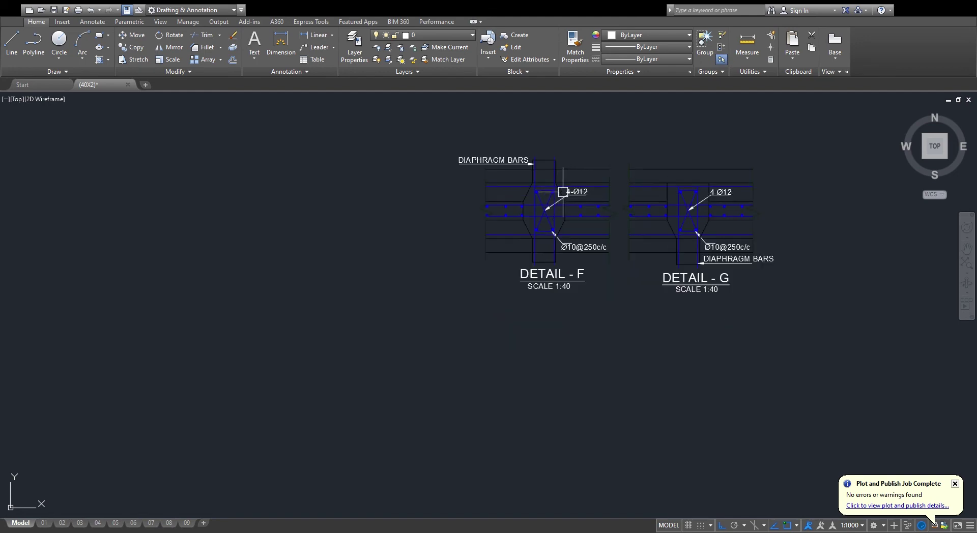
pyautogui.scroll(-5, 565, 191)
pyautogui.scroll(5, 585, 179)
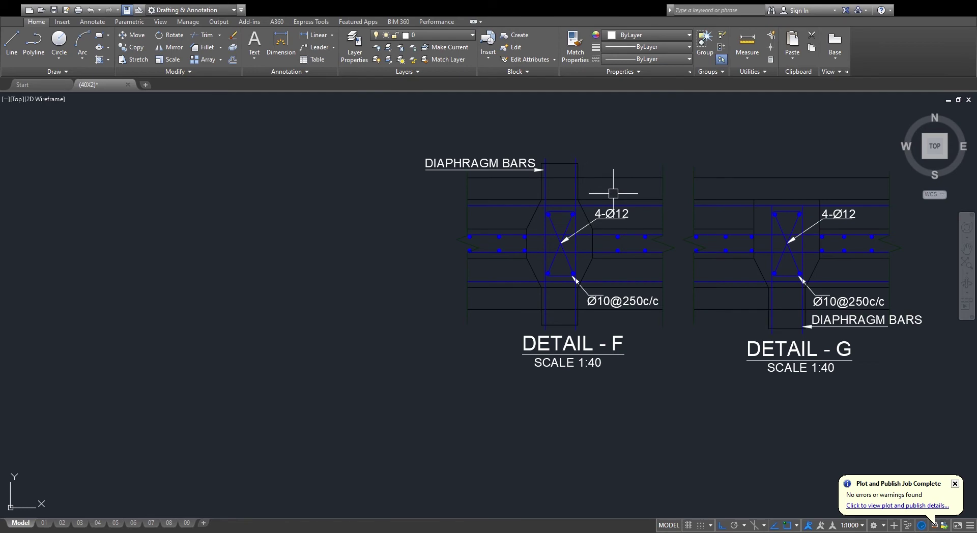
pyautogui.scroll(-2, 527, 183)
pyautogui.scroll(-5, 515, 220)
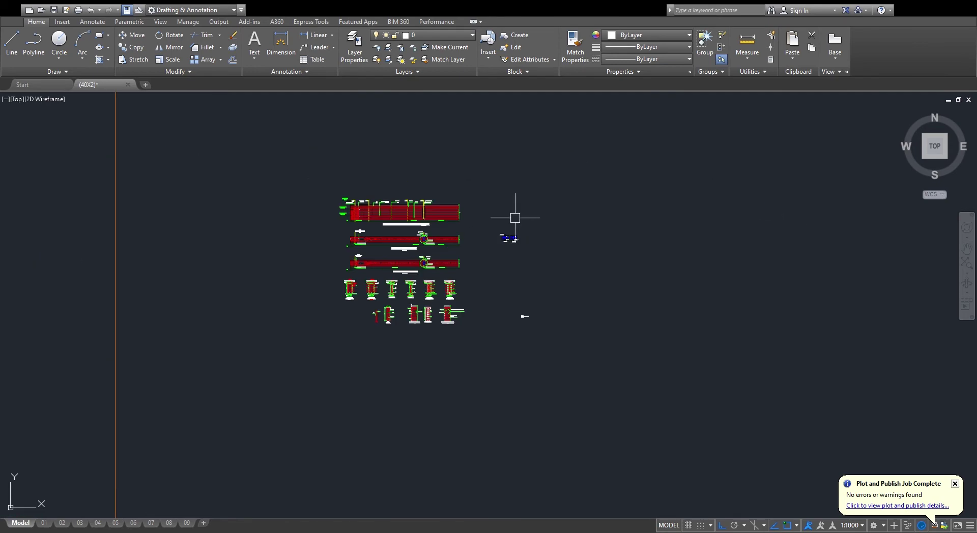
pyautogui.scroll(3, 752, 146)
pyautogui.scroll(2, 621, 142)
pyautogui.scroll(4, 435, 112)
pyautogui.scroll(-5, 523, 186)
pyautogui.scroll(6, 518, 198)
pyautogui.scroll(-4, 554, 174)
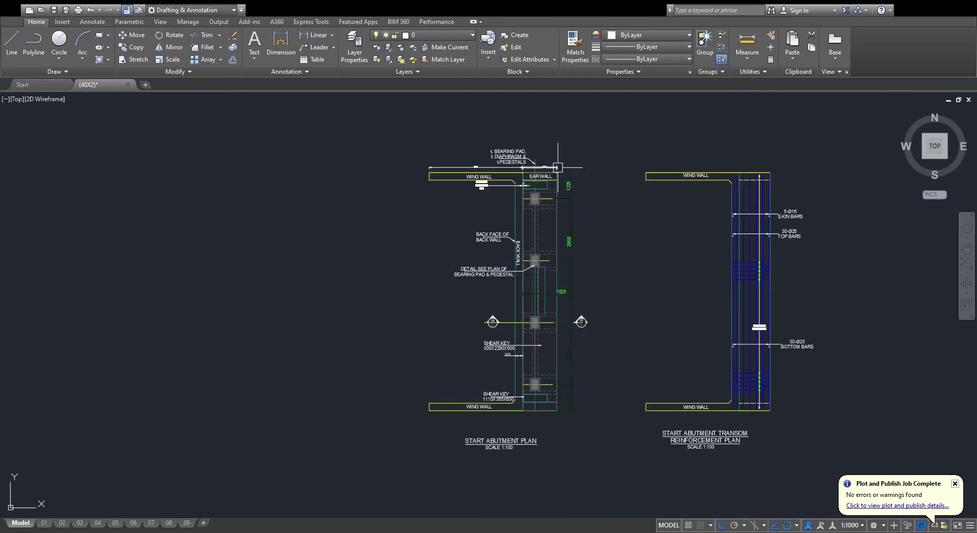
pyautogui.scroll(-4, 521, 206)
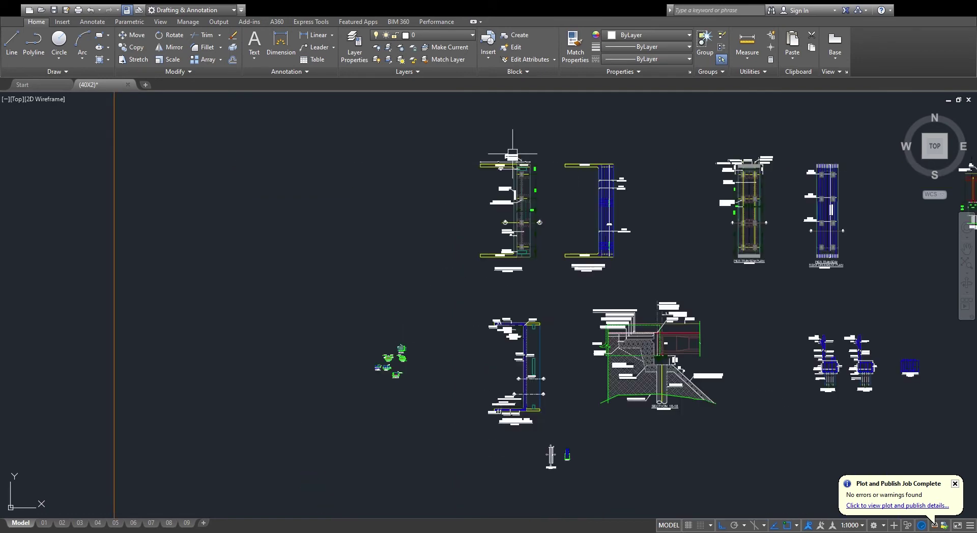
pyautogui.scroll(6, 513, 171)
pyautogui.scroll(-4, 543, 147)
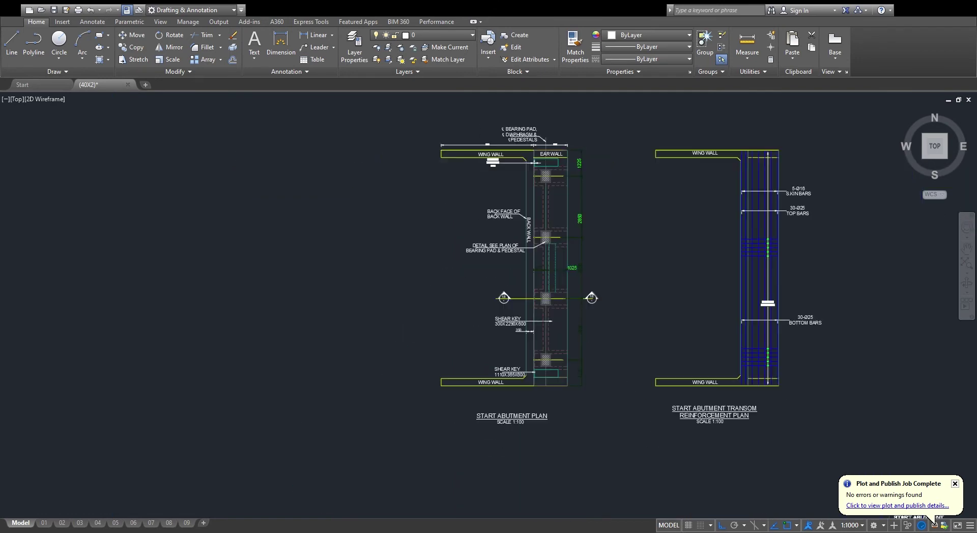
pyautogui.scroll(4, 541, 203)
pyautogui.scroll(-5, 546, 199)
pyautogui.scroll(5, 716, 234)
pyautogui.scroll(-3, 786, 218)
pyautogui.scroll(5, 786, 218)
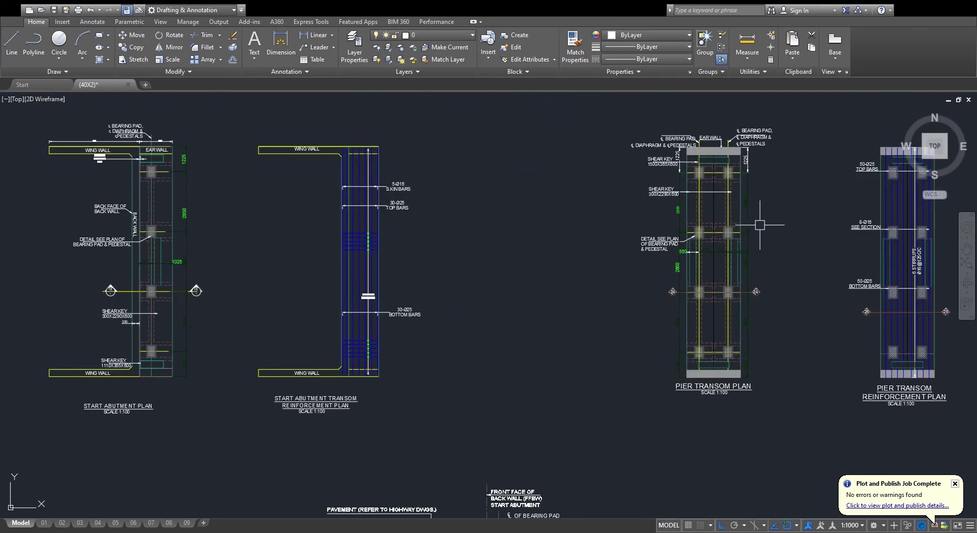
pyautogui.scroll(-3, 599, 220)
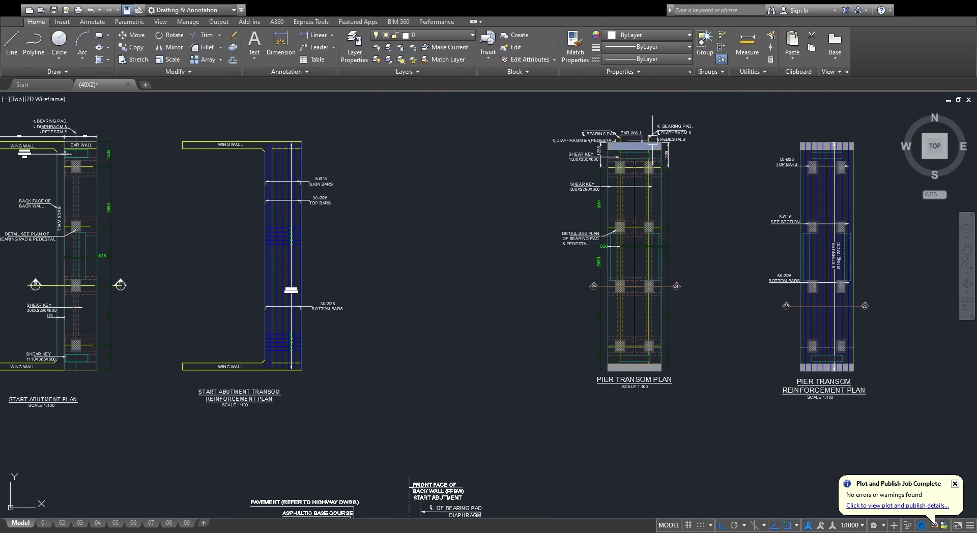
pyautogui.scroll(4, 650, 142)
pyautogui.scroll(-5, 631, 188)
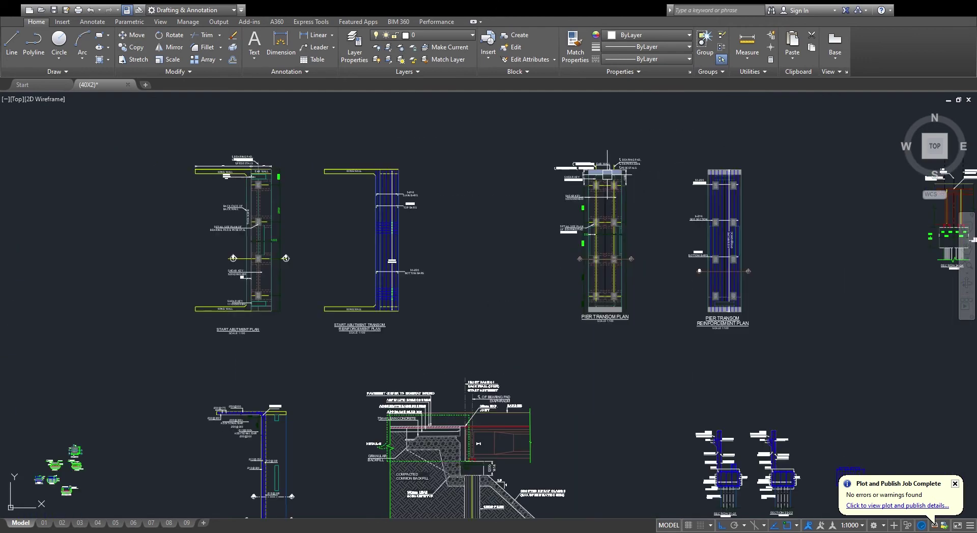
pyautogui.scroll(3, 748, 211)
pyautogui.scroll(-5, 721, 193)
pyautogui.scroll(4, 753, 209)
pyautogui.scroll(-4, 756, 202)
pyautogui.scroll(4, 751, 227)
pyautogui.scroll(-4, 789, 170)
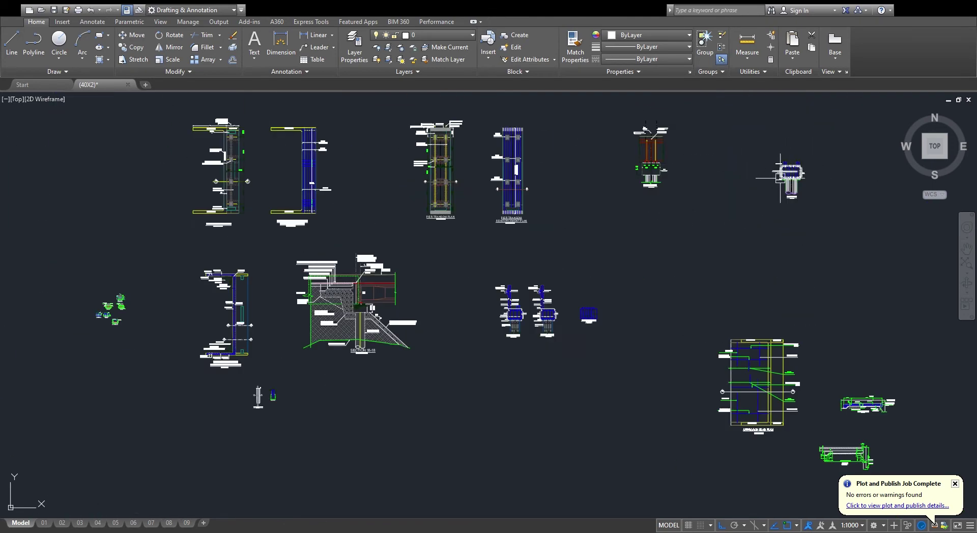
pyautogui.scroll(6, 758, 402)
pyautogui.scroll(-5, 759, 402)
pyautogui.scroll(6, 764, 306)
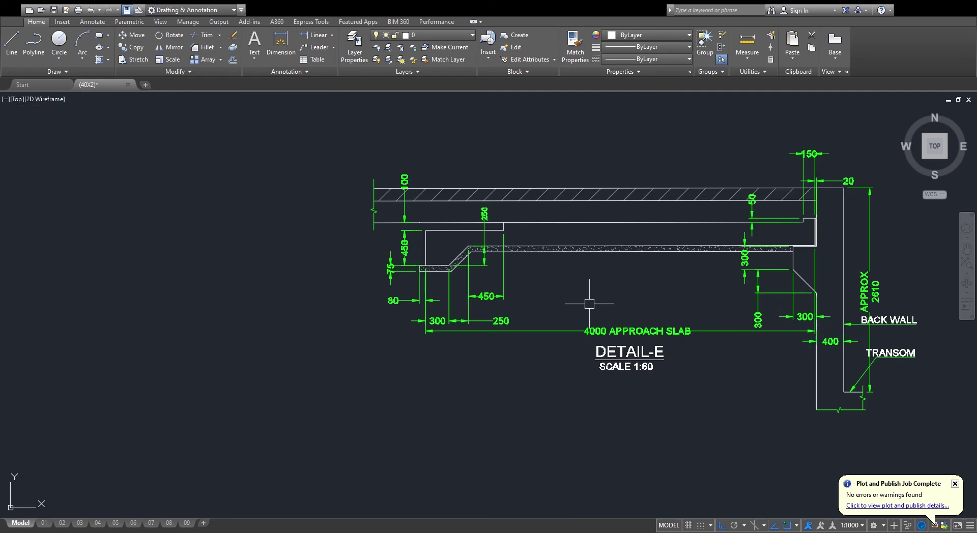
pyautogui.scroll(-6, 563, 281)
pyautogui.scroll(4, 726, 255)
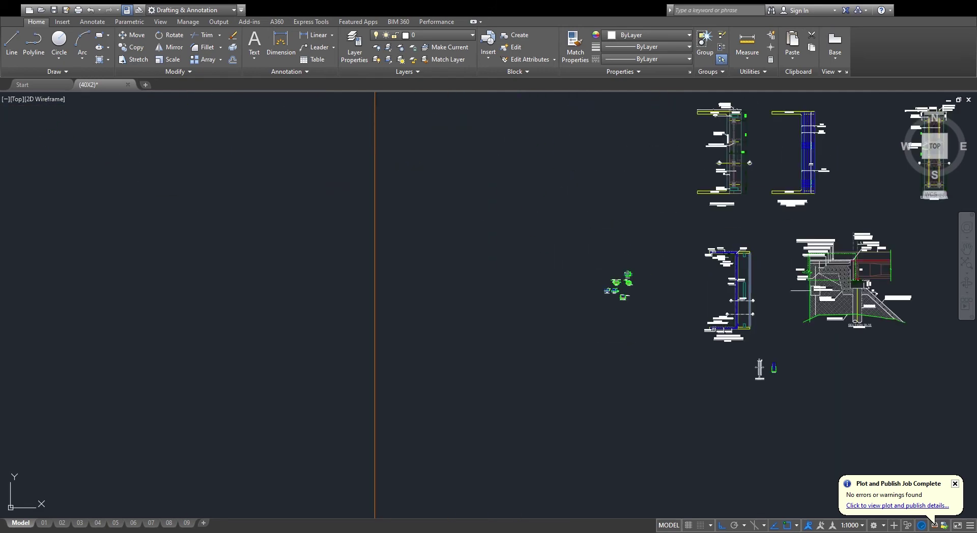
pyautogui.scroll(3, 811, 247)
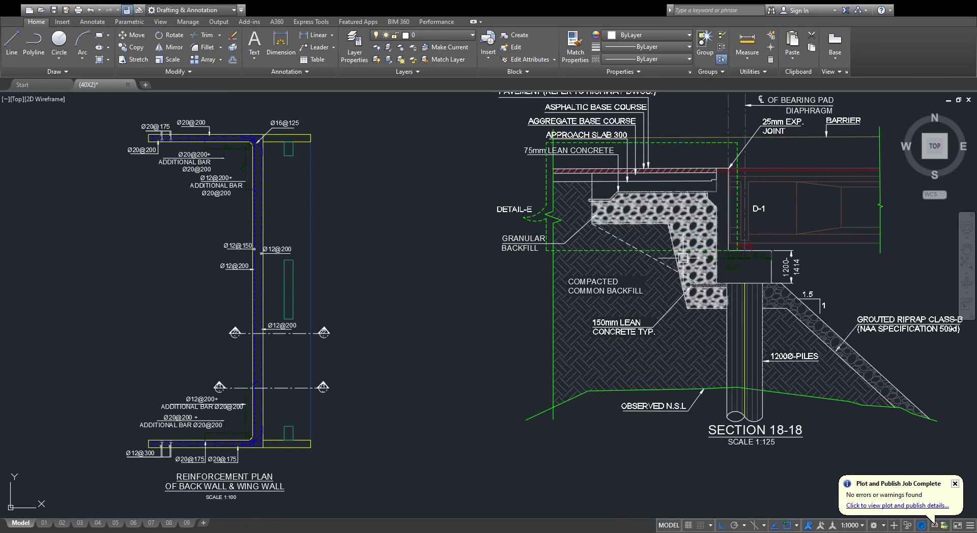
pyautogui.scroll(-2, 815, 298)
pyautogui.scroll(-5, 443, 260)
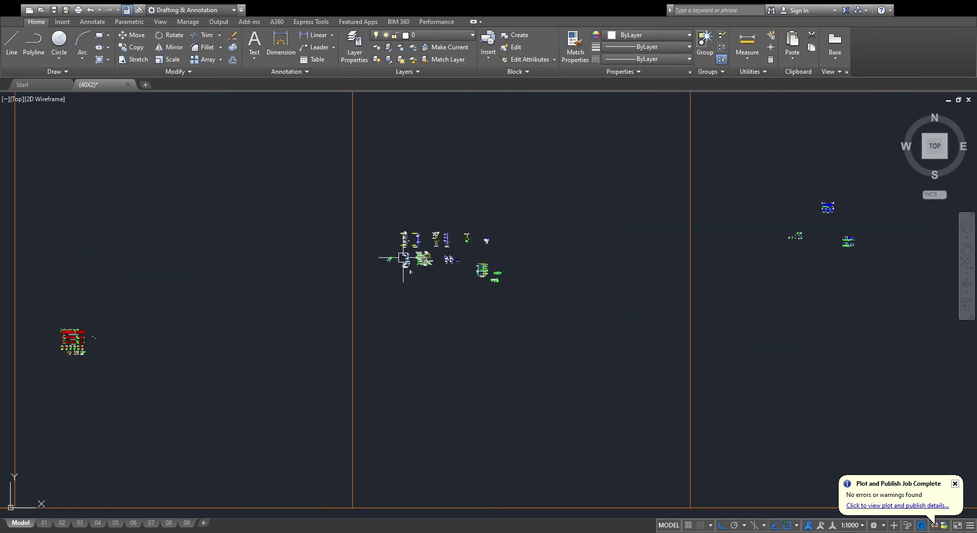
pyautogui.scroll(6, 571, 243)
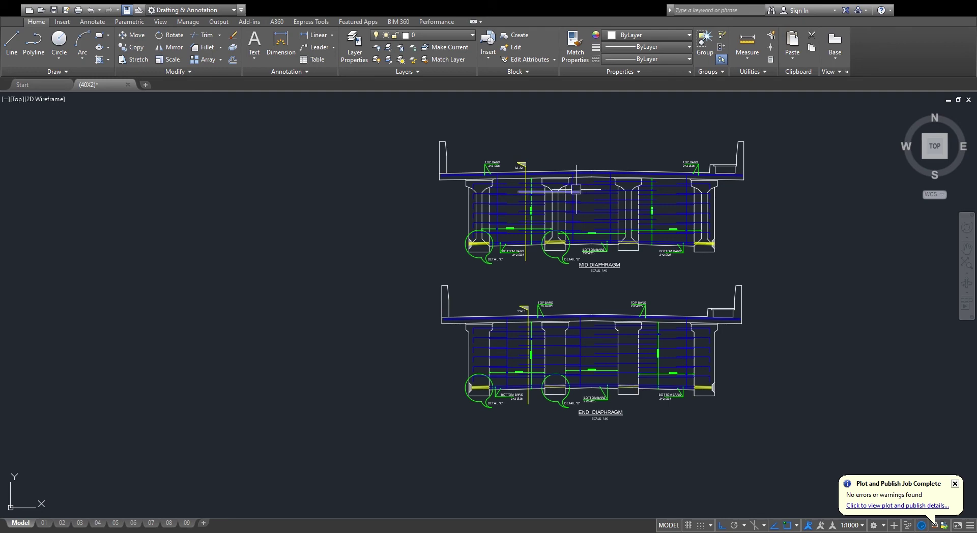
pyautogui.scroll(2, 591, 192)
pyautogui.scroll(-2, 588, 198)
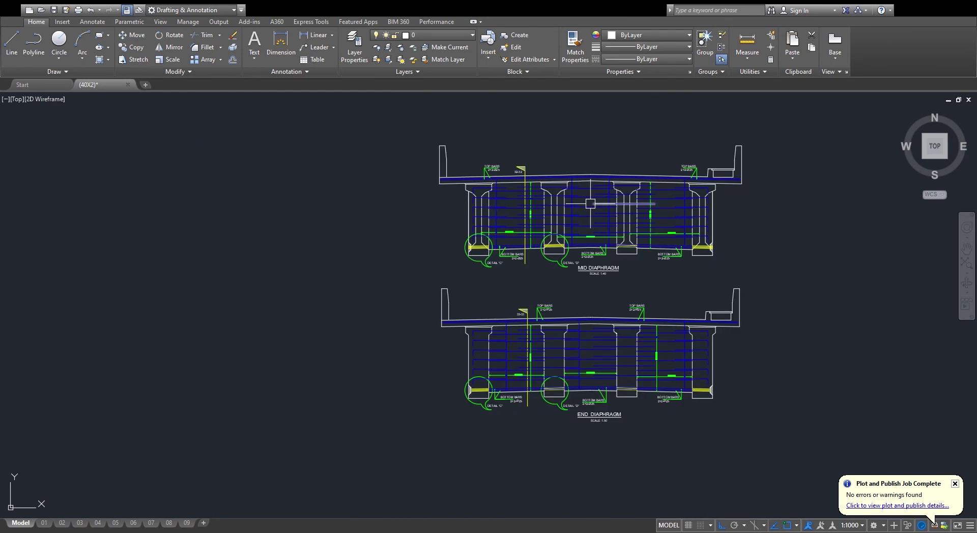
pyautogui.scroll(6, 593, 430)
pyautogui.scroll(-5, 597, 481)
pyautogui.scroll(5, 585, 173)
pyautogui.scroll(-2, 590, 206)
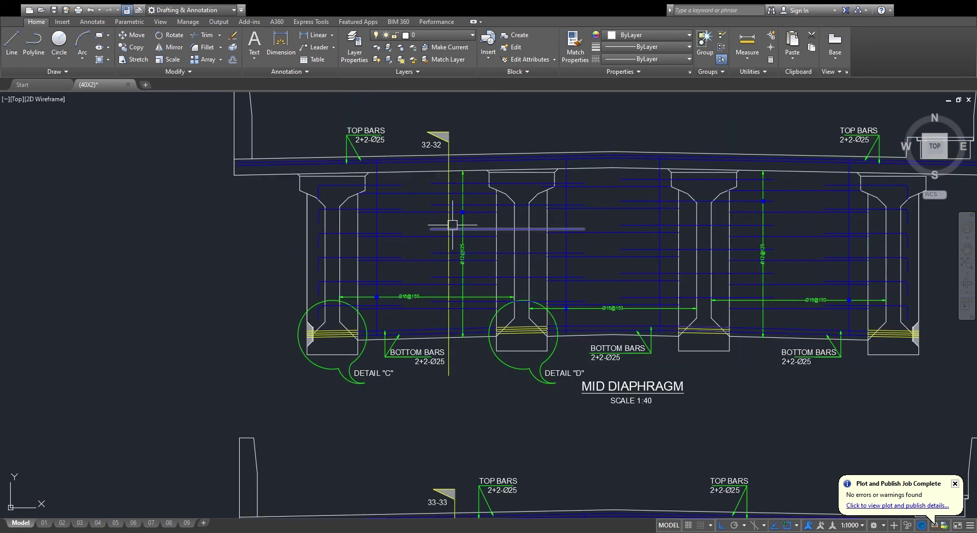
pyautogui.scroll(-3, 586, 173)
pyautogui.scroll(4, 580, 290)
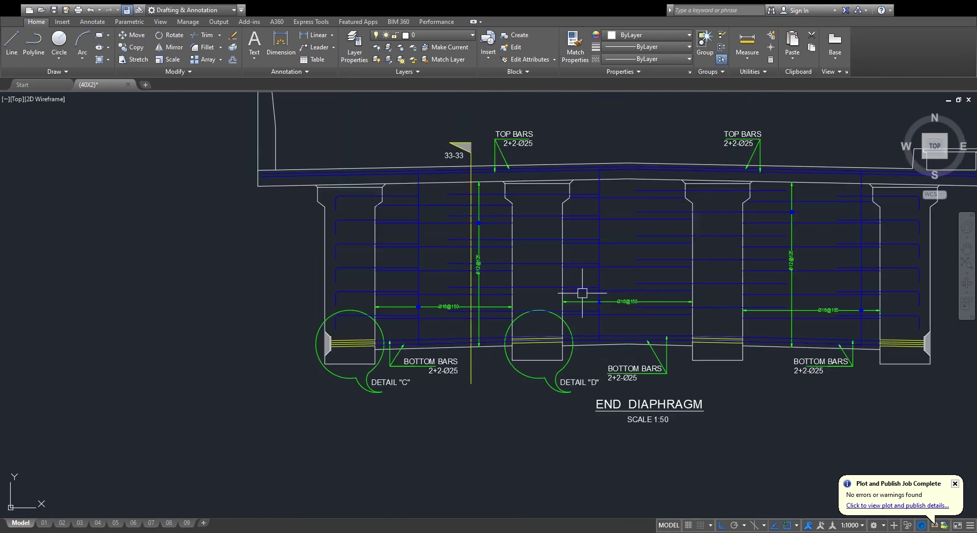
pyautogui.scroll(-6, 664, 238)
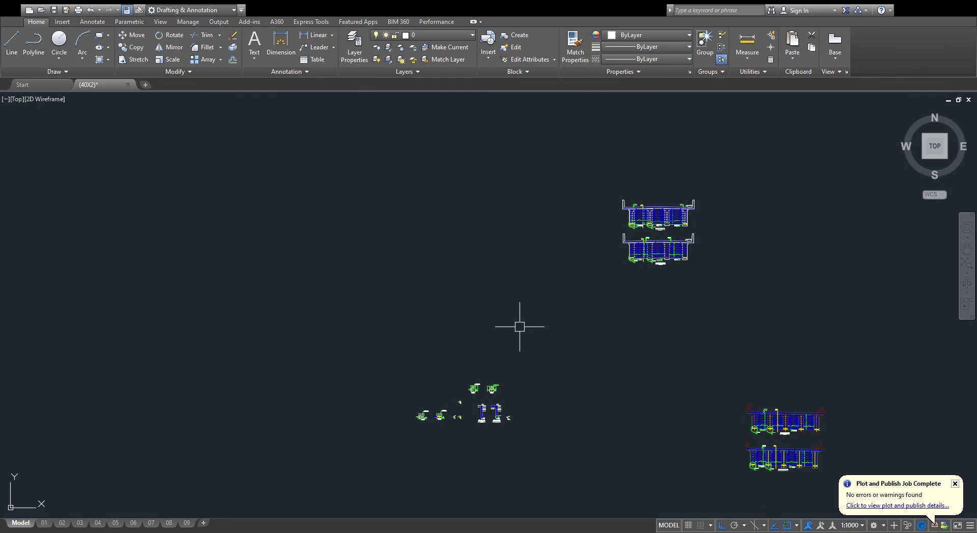
pyautogui.scroll(8, 667, 255)
pyautogui.scroll(-3, 480, 261)
pyautogui.scroll(3, 420, 279)
pyautogui.scroll(-6, 419, 341)
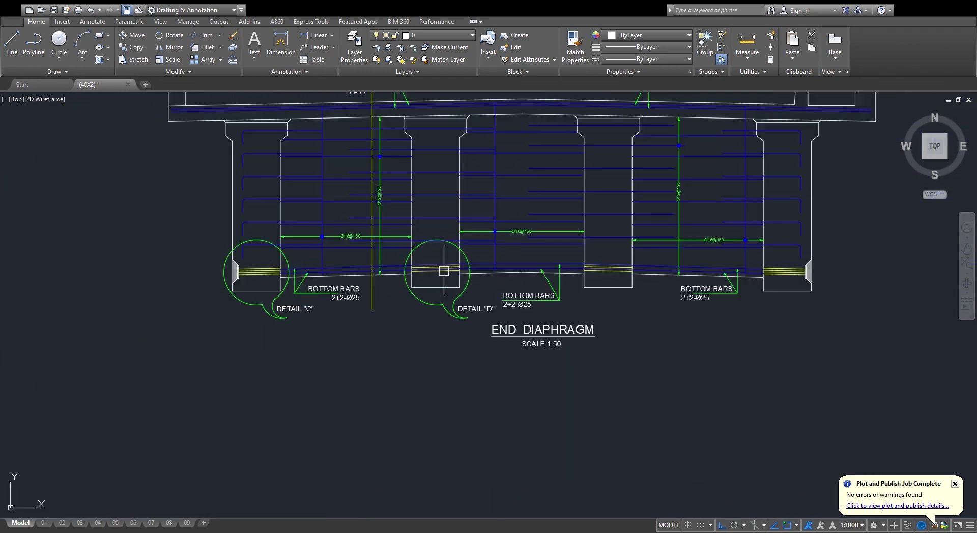
pyautogui.scroll(3, 418, 341)
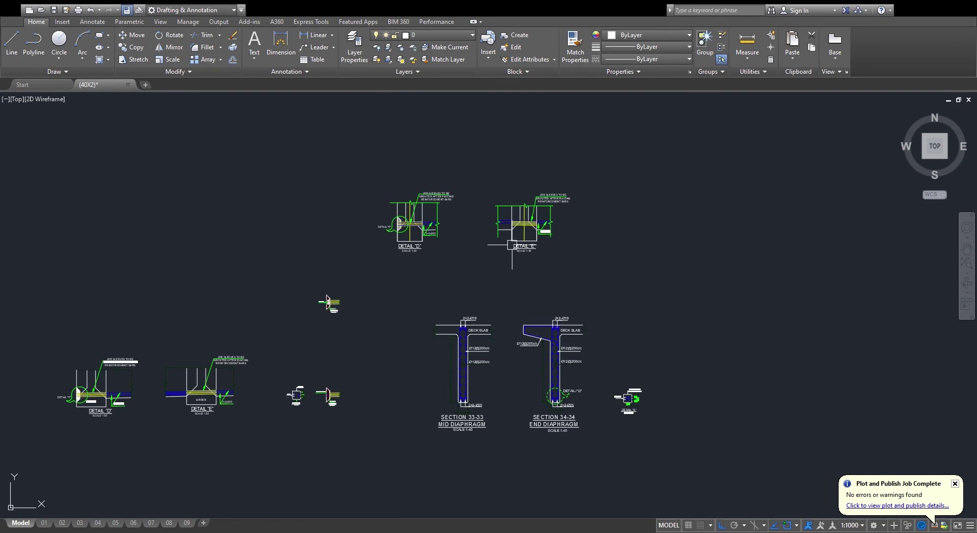
pyautogui.scroll(-3, 390, 318)
pyautogui.scroll(3, 390, 318)
pyautogui.scroll(-5, 404, 257)
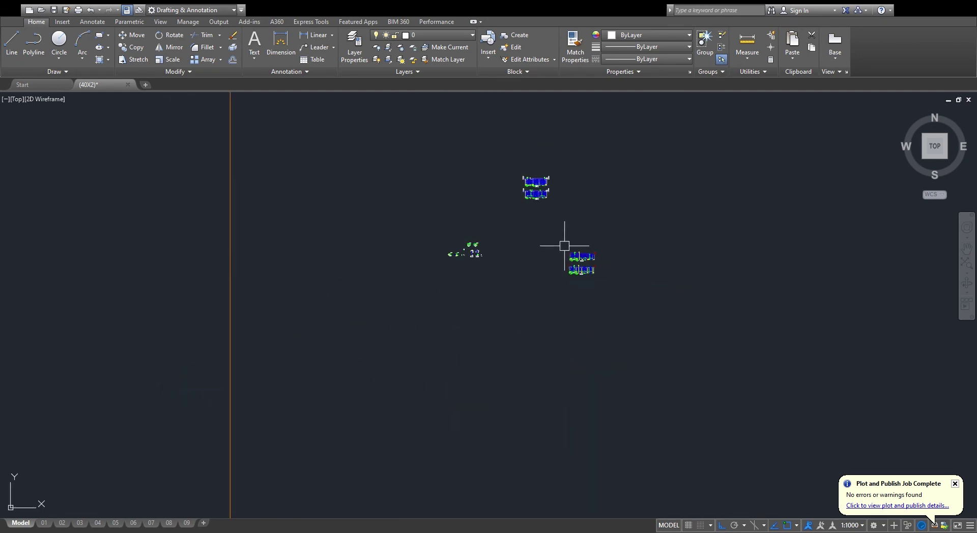
# - Zoom in until the 1:130 Deck Slab Plan with Ø16@175 C/C and additional bars fills the view
pyautogui.scroll(5, 722, 332)
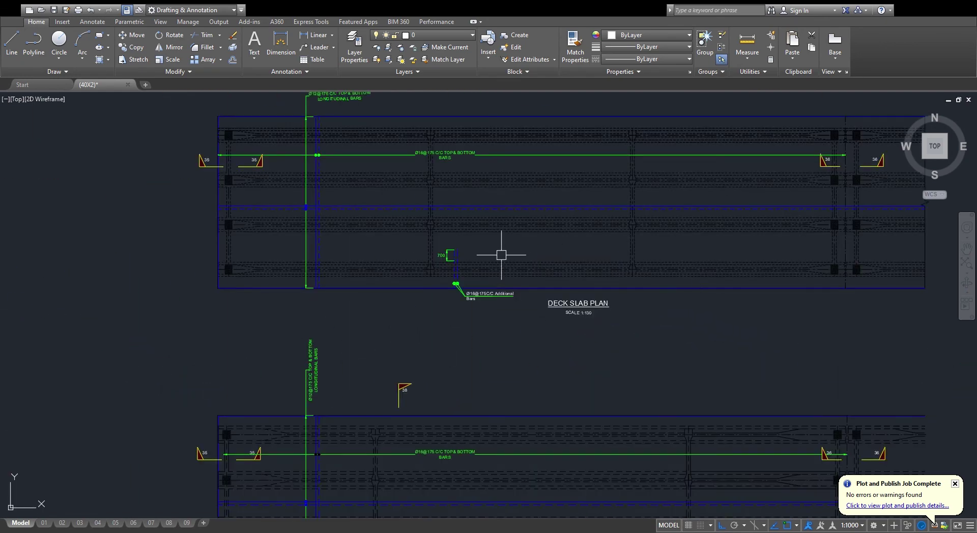
pyautogui.scroll(-4, 509, 244)
pyautogui.scroll(5, 536, 237)
pyautogui.scroll(-5, 552, 266)
pyautogui.scroll(3, 552, 233)
pyautogui.scroll(2, 498, 181)
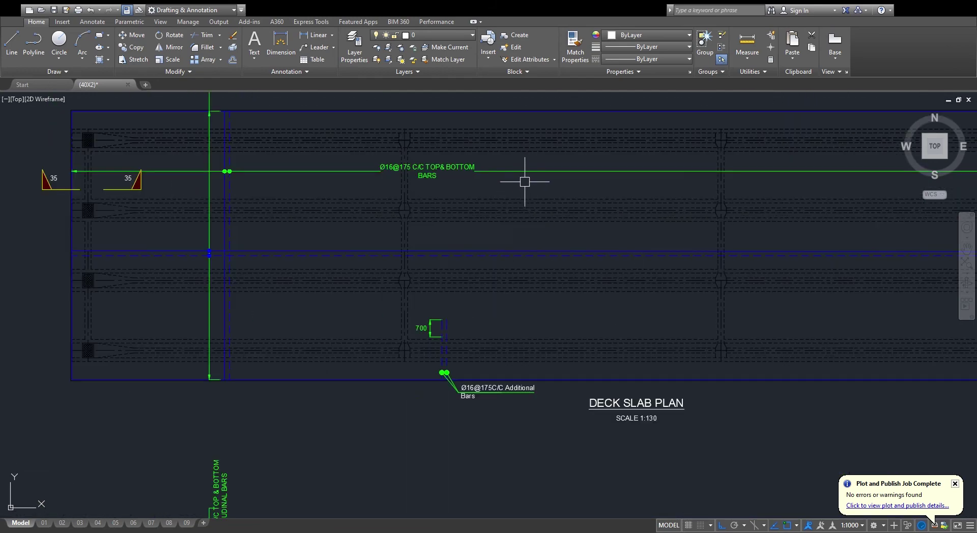